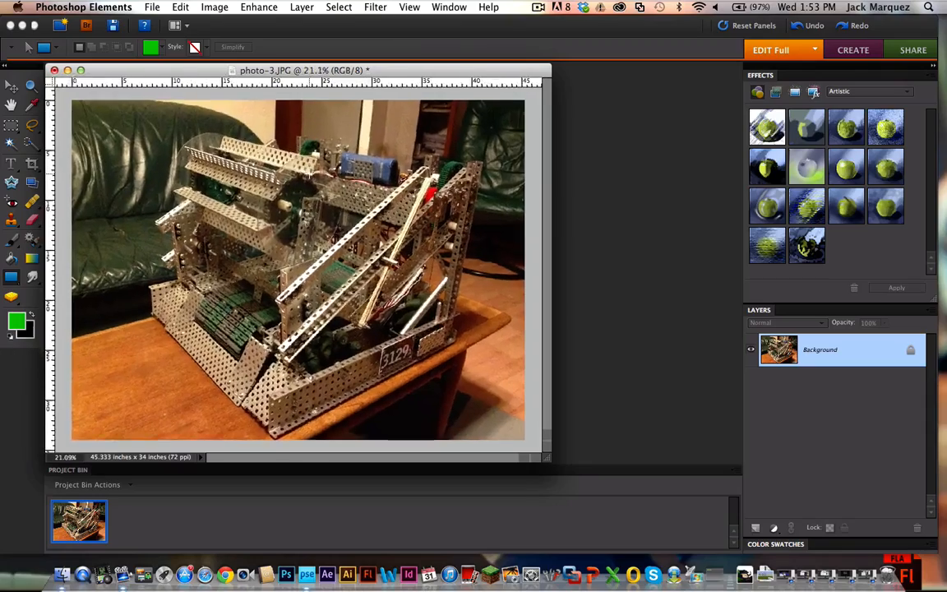
scroll(379, 380, "down", 5)
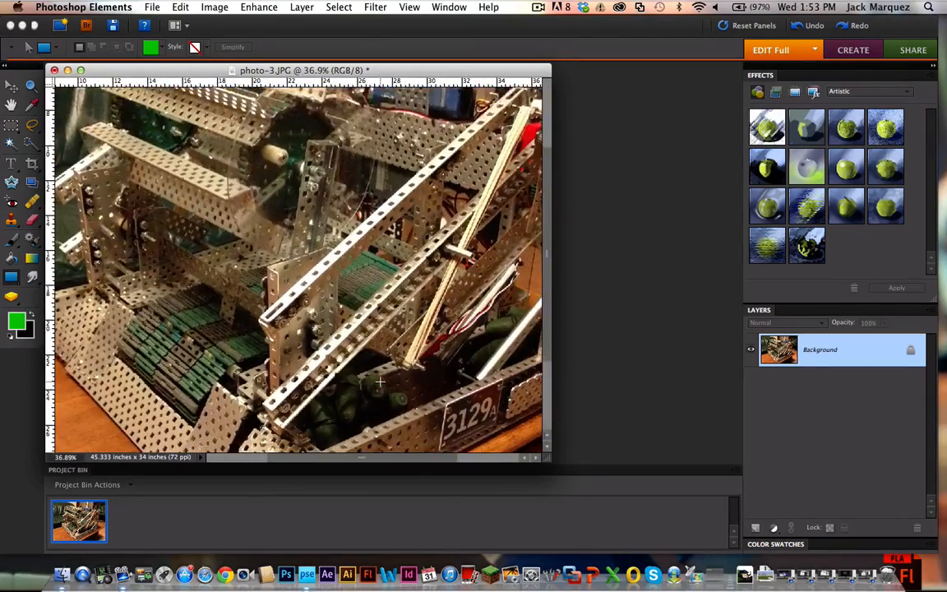
scroll(312, 401, "up", 5)
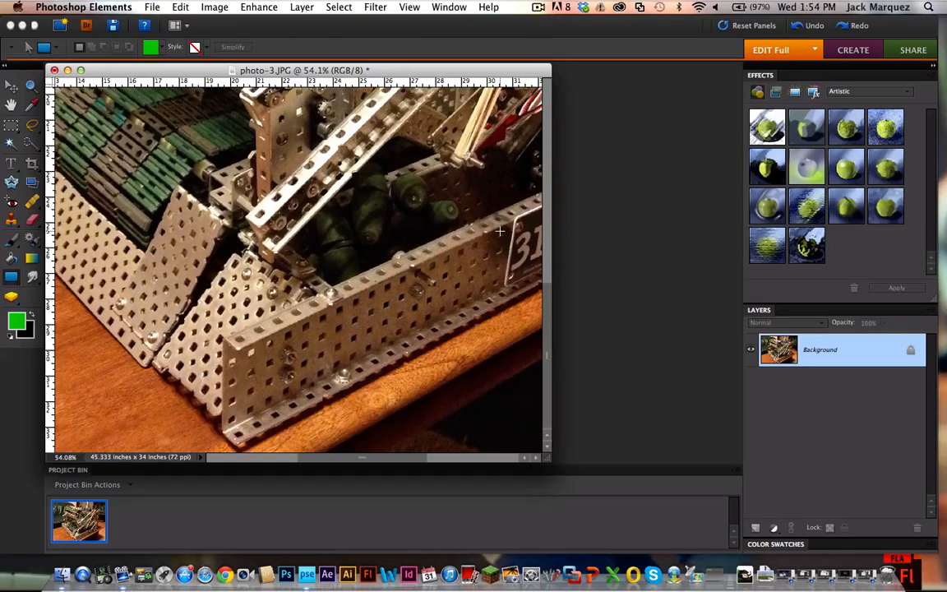
scroll(499, 230, "up", 5)
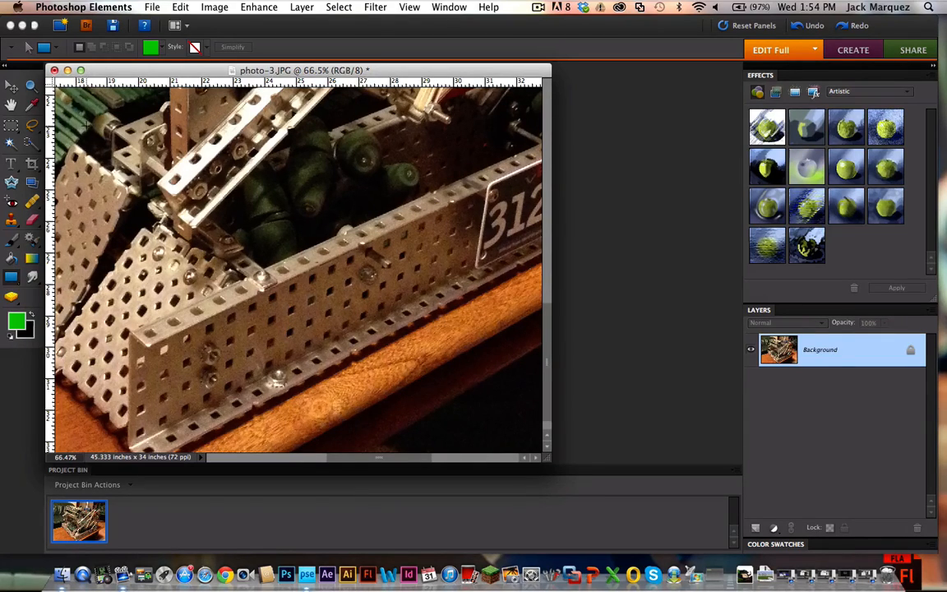
Step: Create a U.S. Letter document named DecalTutorial, 8.5 by 11 inches, 300 pixels/inch, RGB Color, with a white background
left_click(148, 7)
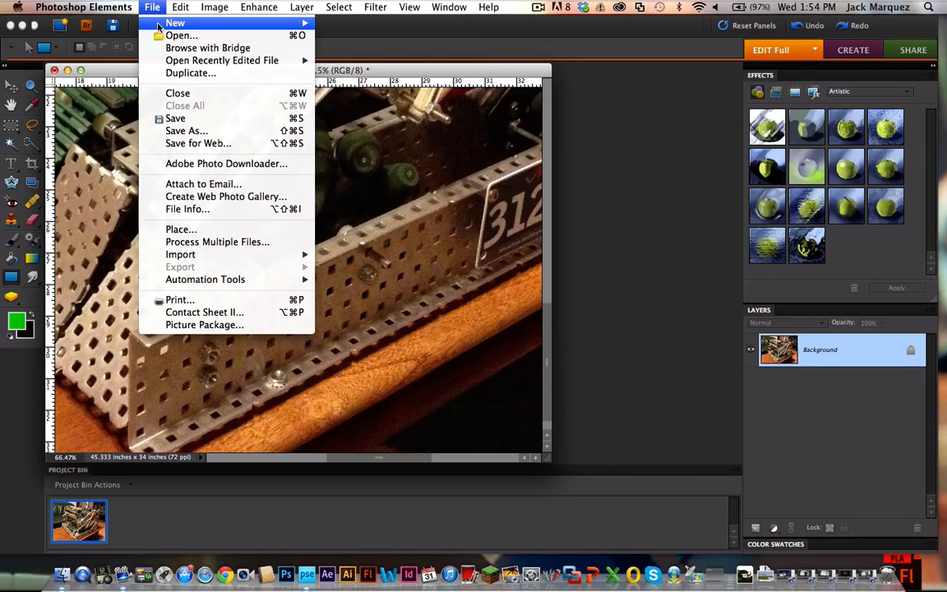
mouse_move(215, 22)
left_click(327, 26)
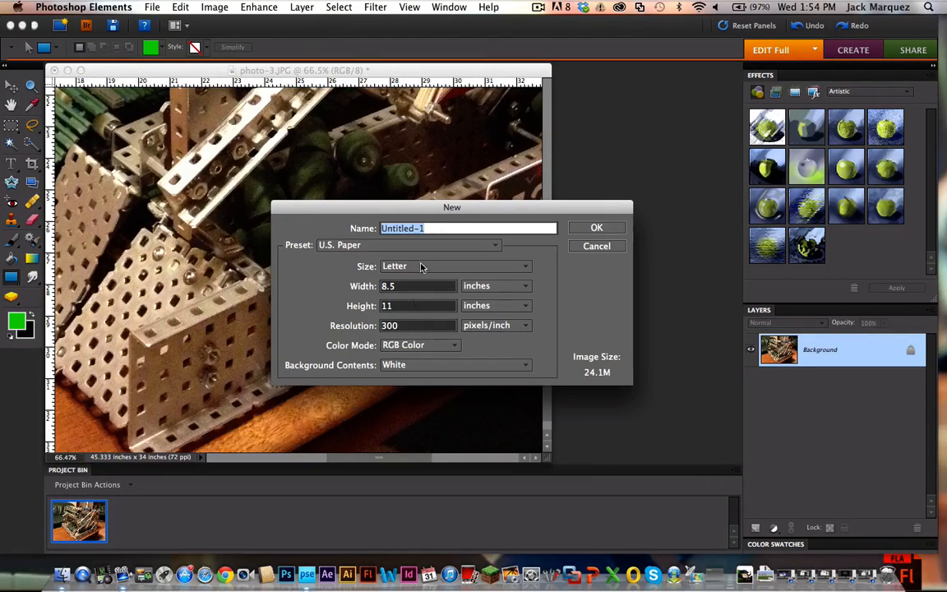
type("Deca")
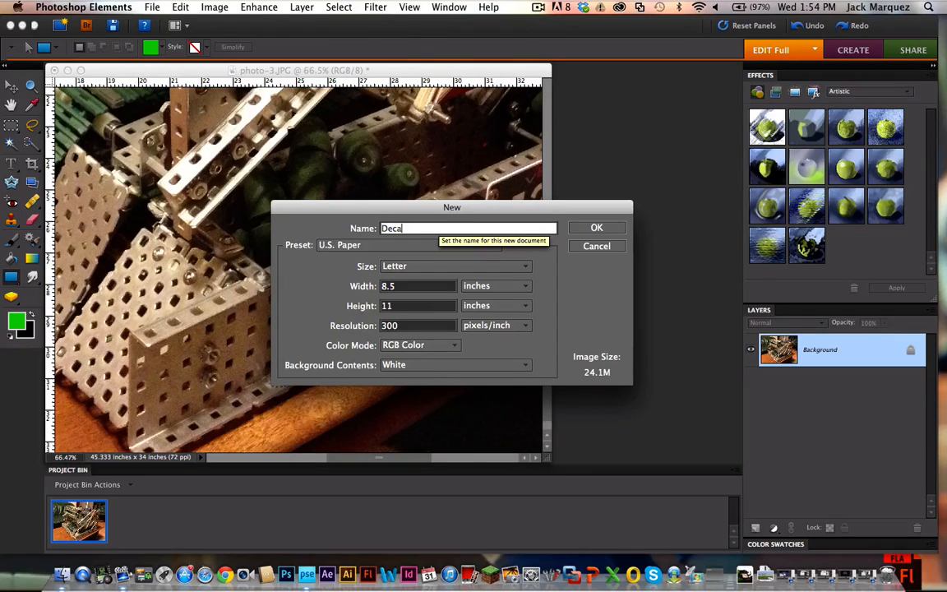
type("lTutorial")
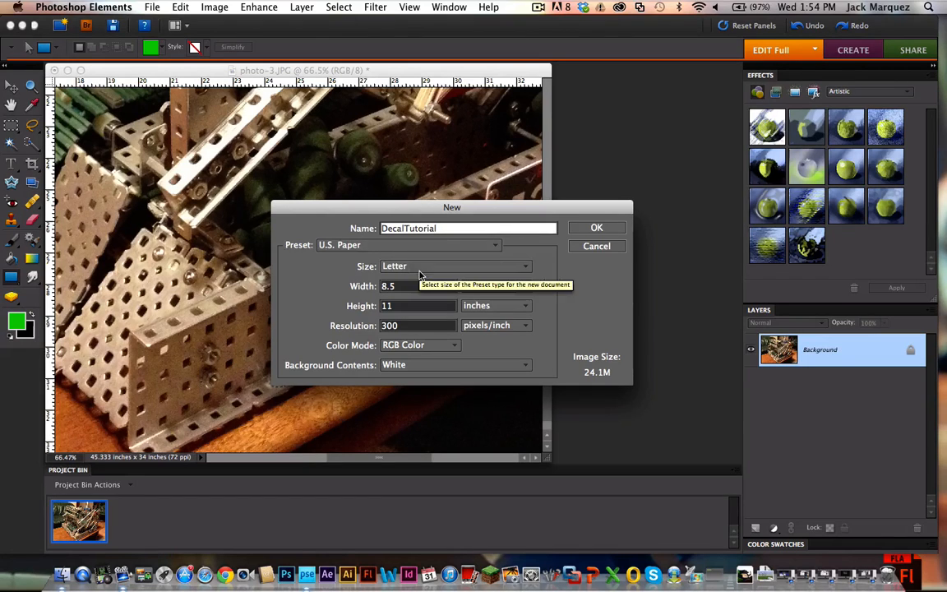
left_click(596, 229)
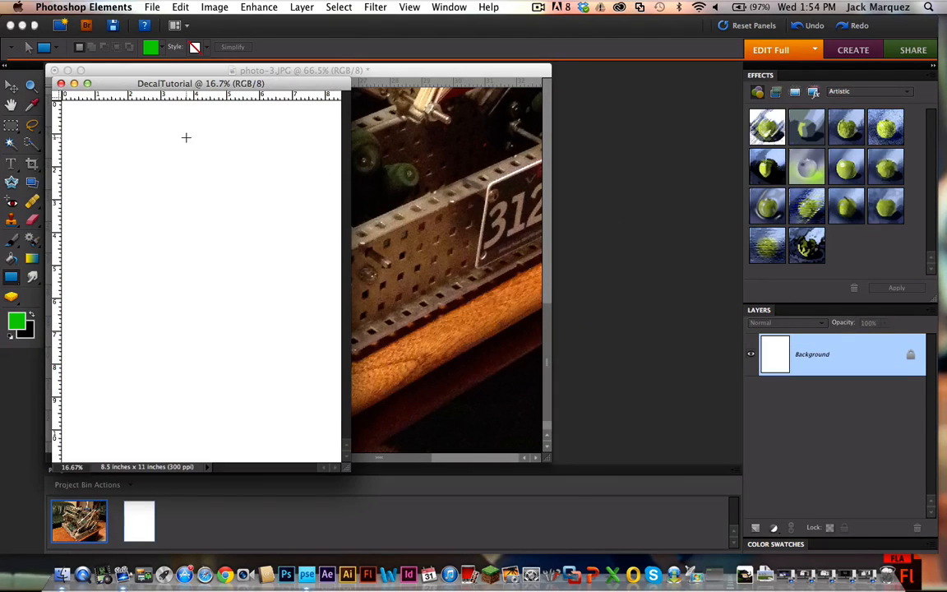
Step: Rotate the DecalTutorial page a quarter turn to landscape orientation and place its window over the lower part of the robot photo
left_click_drag(206, 83, 605, 114)
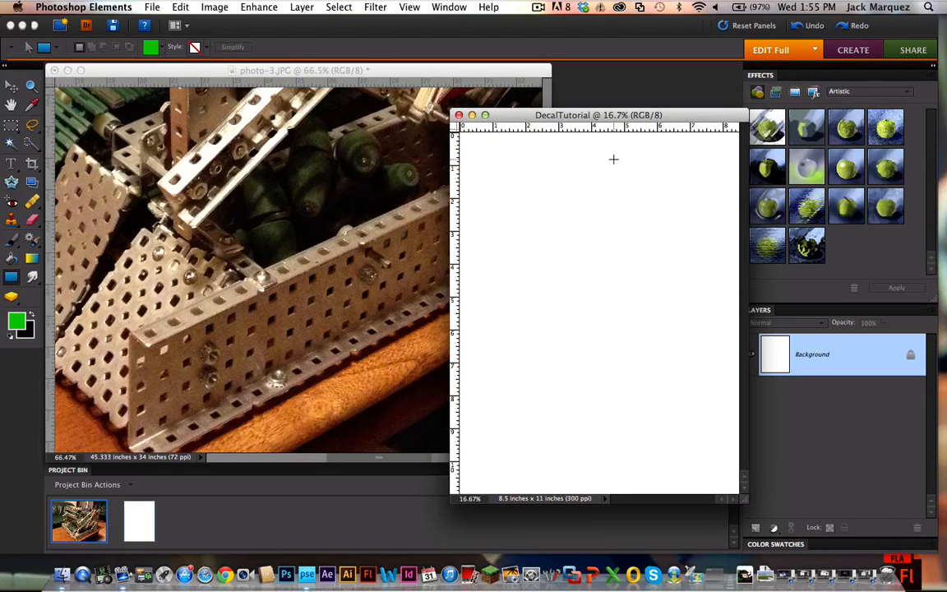
left_click(215, 6)
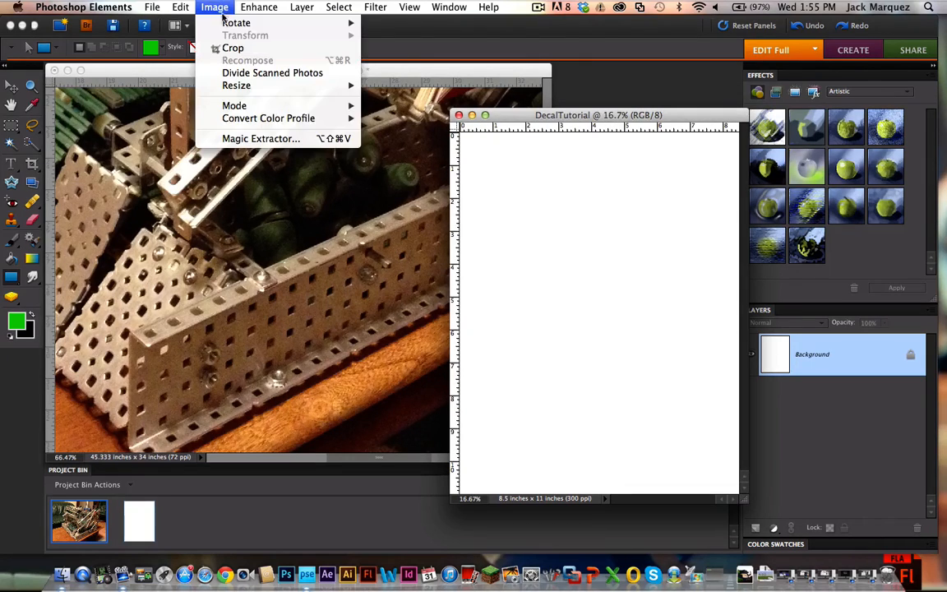
mouse_move(229, 24)
left_click(404, 27)
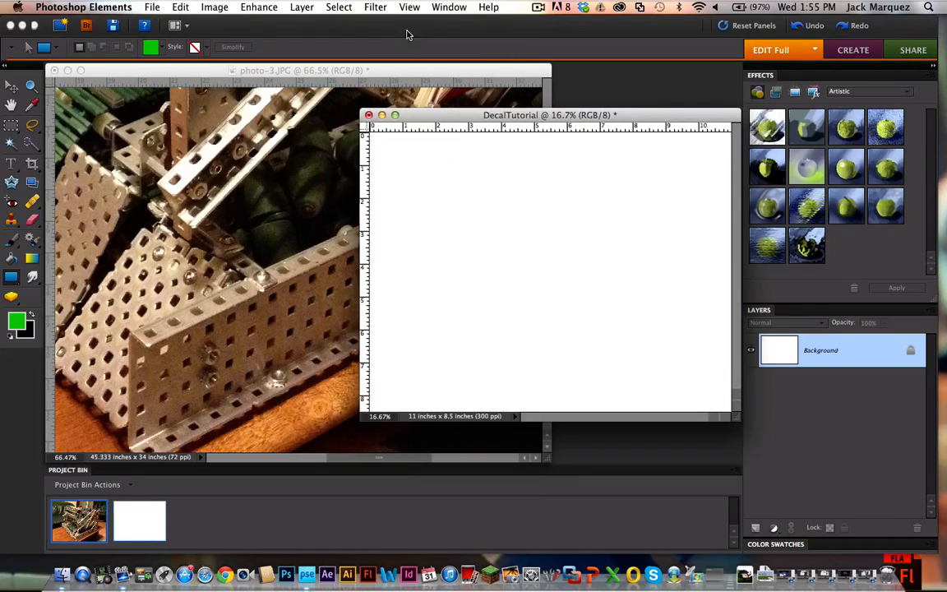
left_click_drag(438, 117, 361, 207)
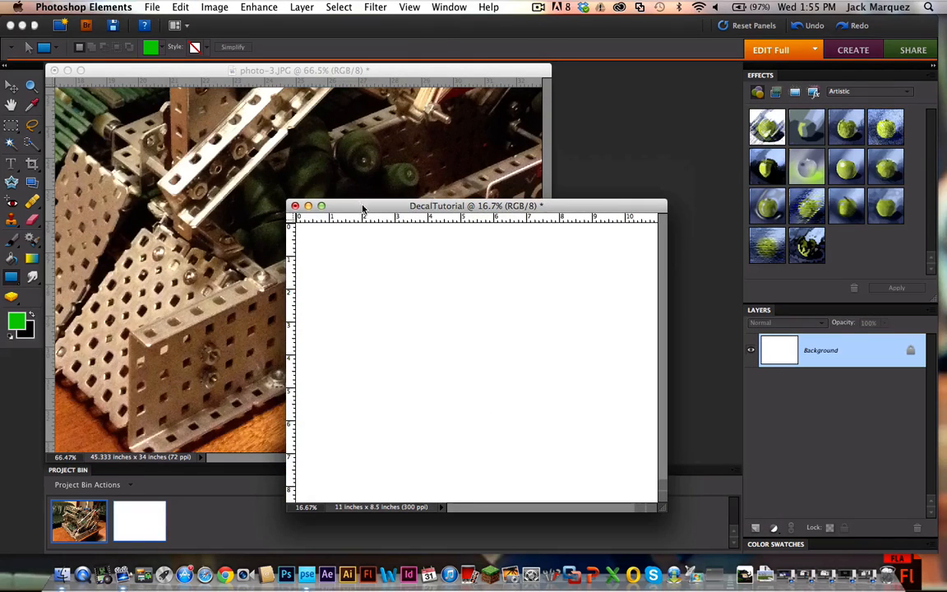
Step: Show the grid on the DecalTutorial page and move its window so that more of the robot photo is visible beside it
left_click(407, 6)
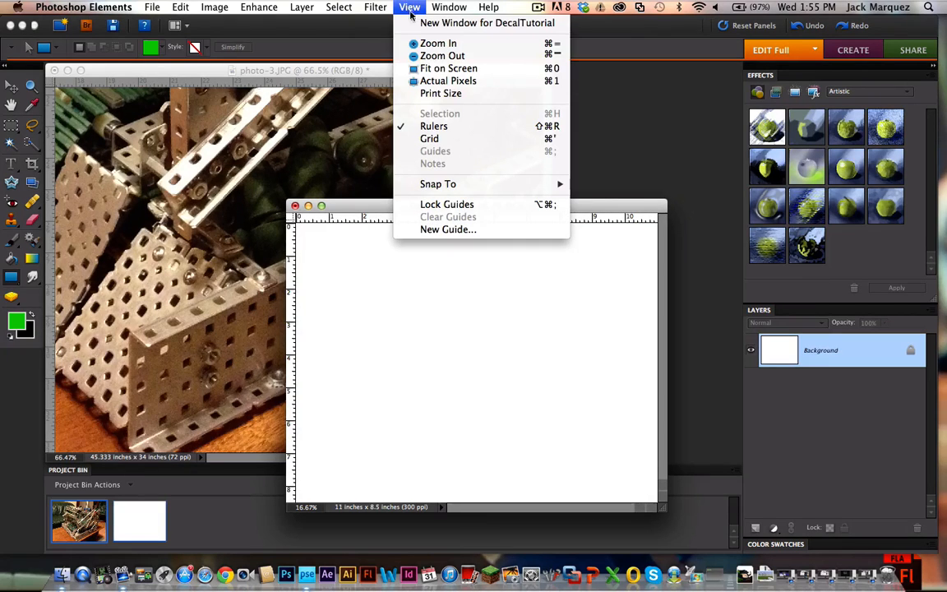
left_click(398, 137)
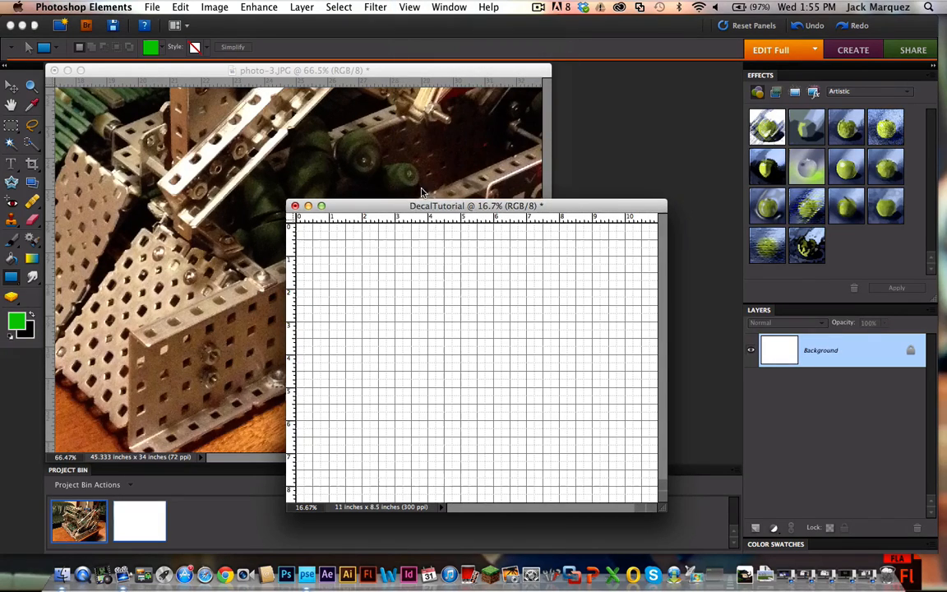
left_click_drag(357, 205, 365, 127)
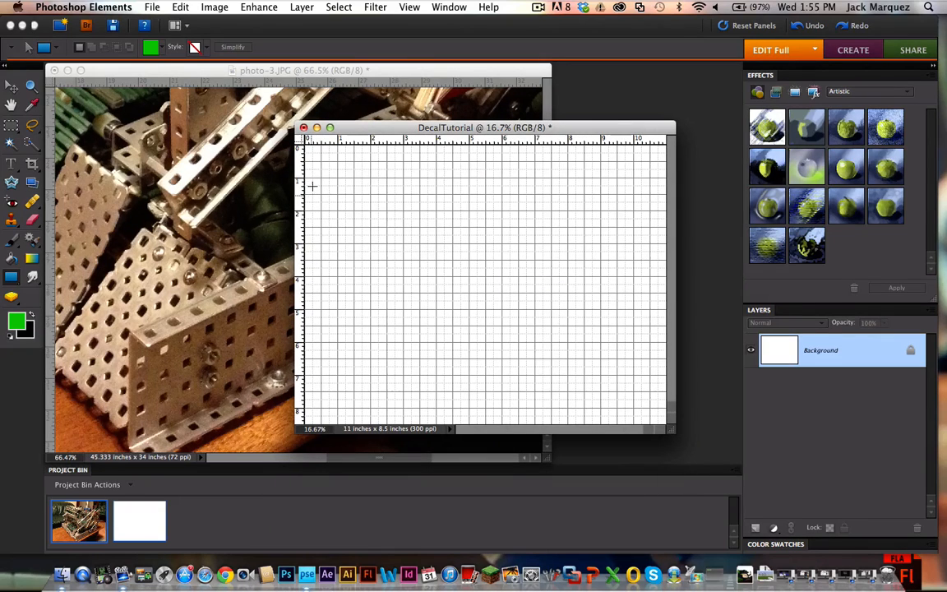
left_click_drag(308, 124, 358, 119)
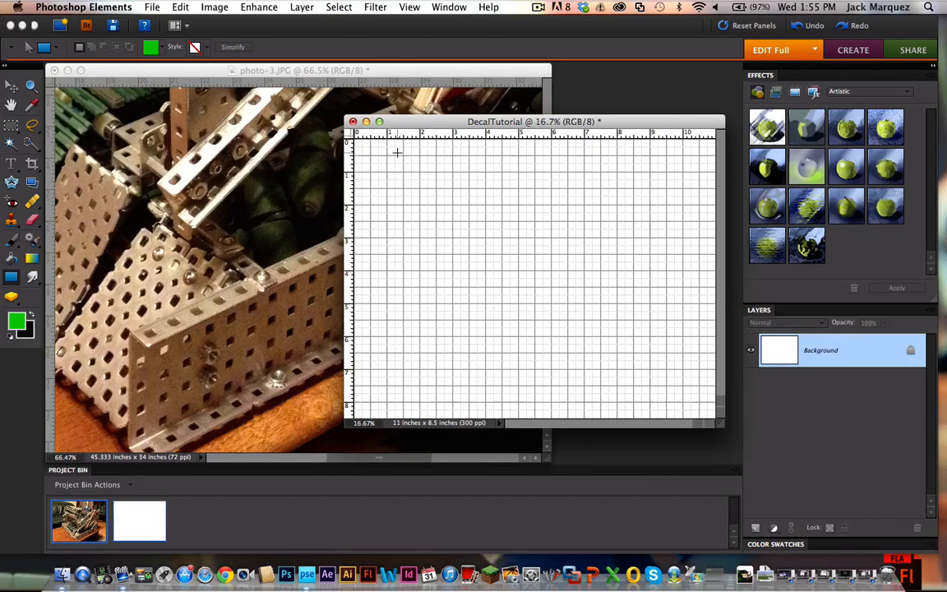
Step: Set the foreground color to a darker green
left_click(20, 319)
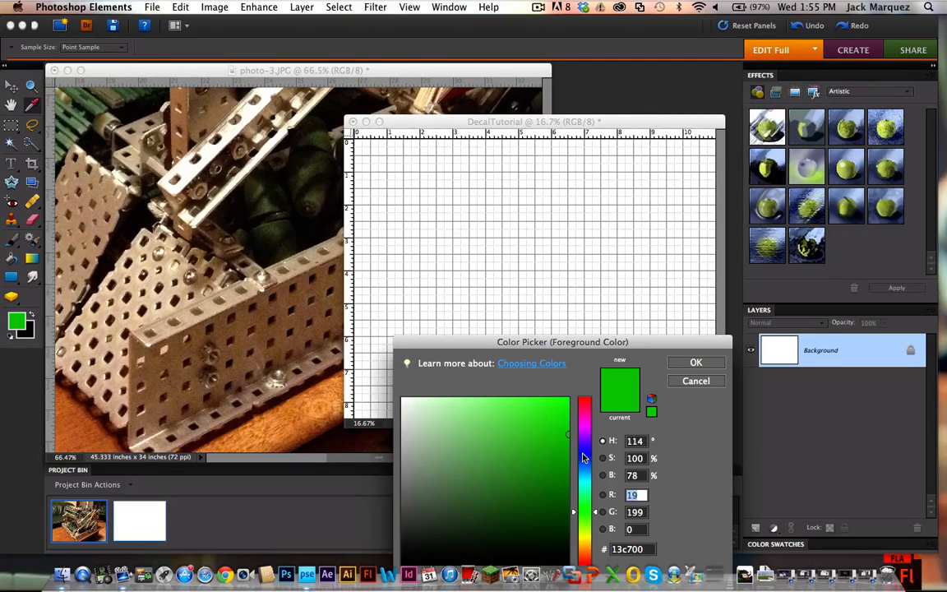
left_click_drag(561, 447, 573, 460)
left_click(695, 362)
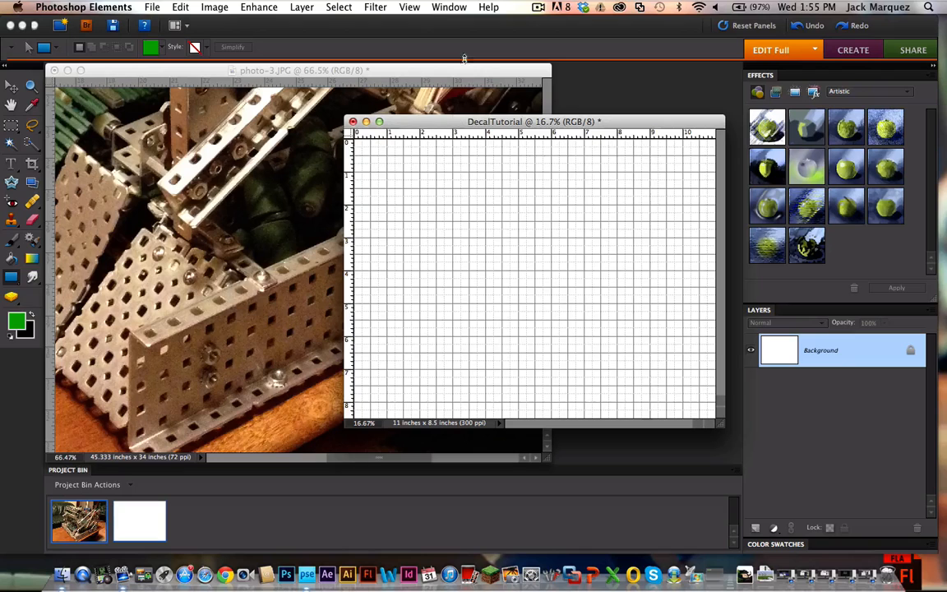
Step: Check the grid snapping setting and draw a green rectangle about 8.5 by 2.5 inches, starting 1 inch from the page's upper-left edges
left_click(409, 7)
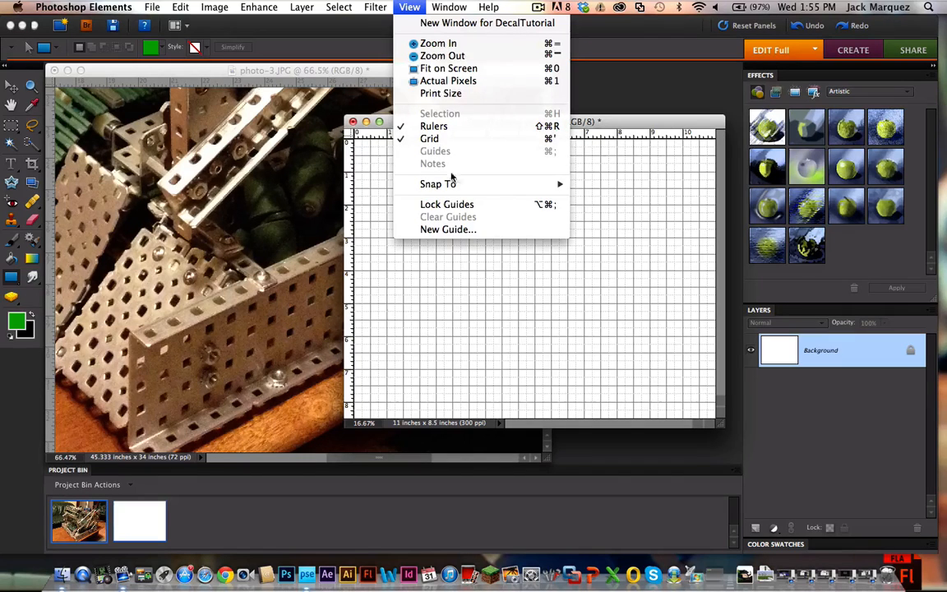
mouse_move(465, 189)
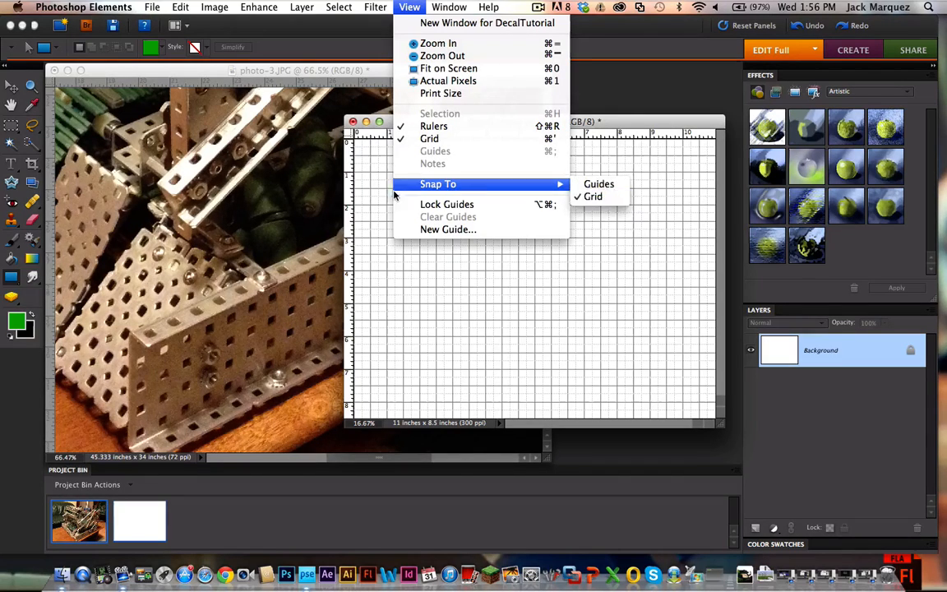
left_click(368, 203)
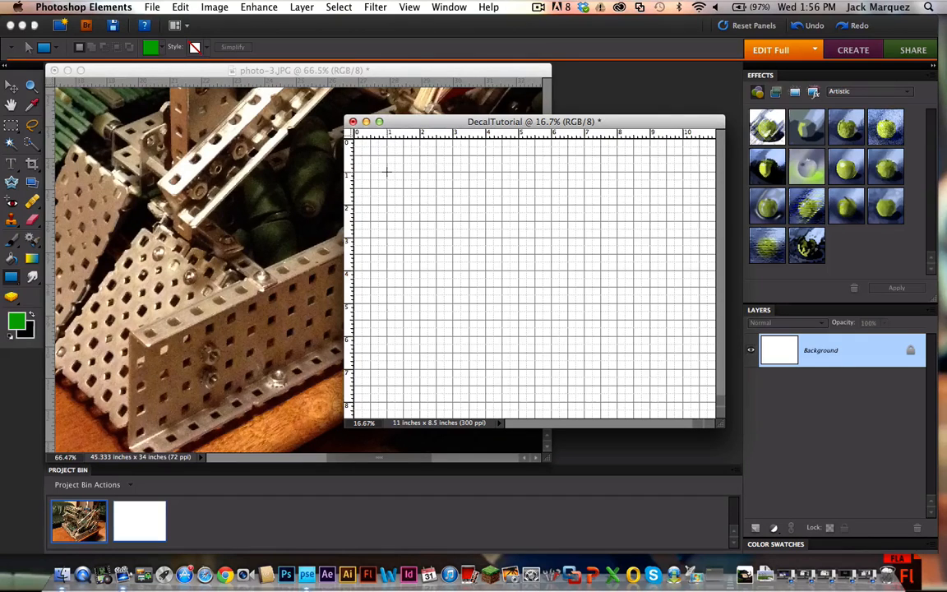
left_click_drag(386, 171, 665, 249)
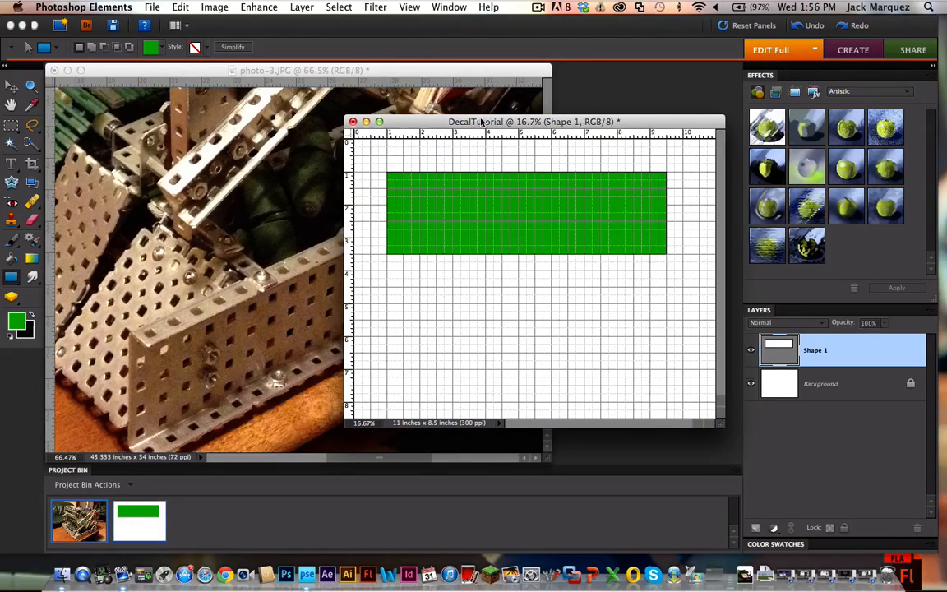
mouse_move(482, 122)
left_mouse_down()
mouse_move(333, 110)
mouse_move(487, 139)
mouse_move(485, 125)
left_mouse_up()
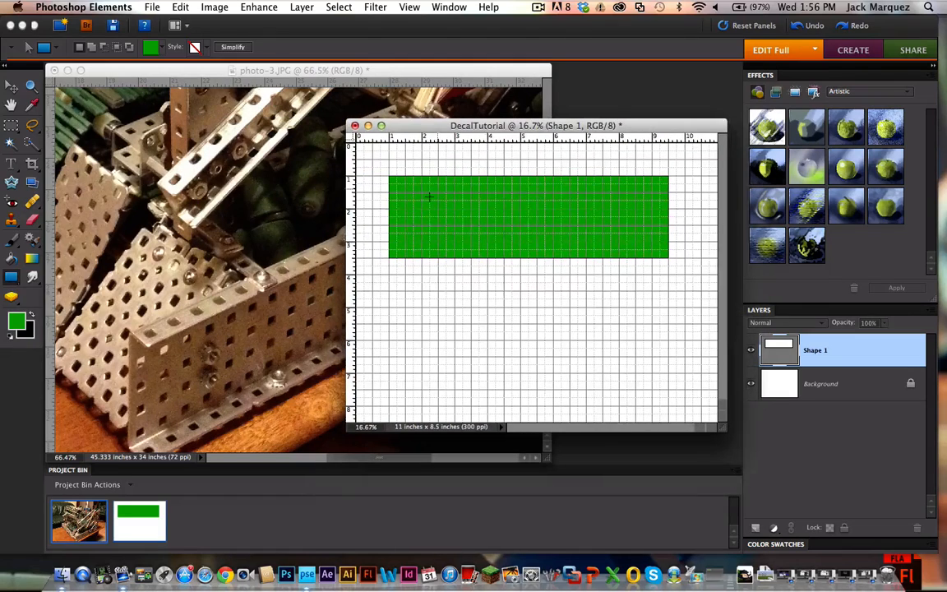
Step: Switch to the Custom Shape tool and choose the solid quarter-circle shape, keeping the green fill color
left_click(13, 278)
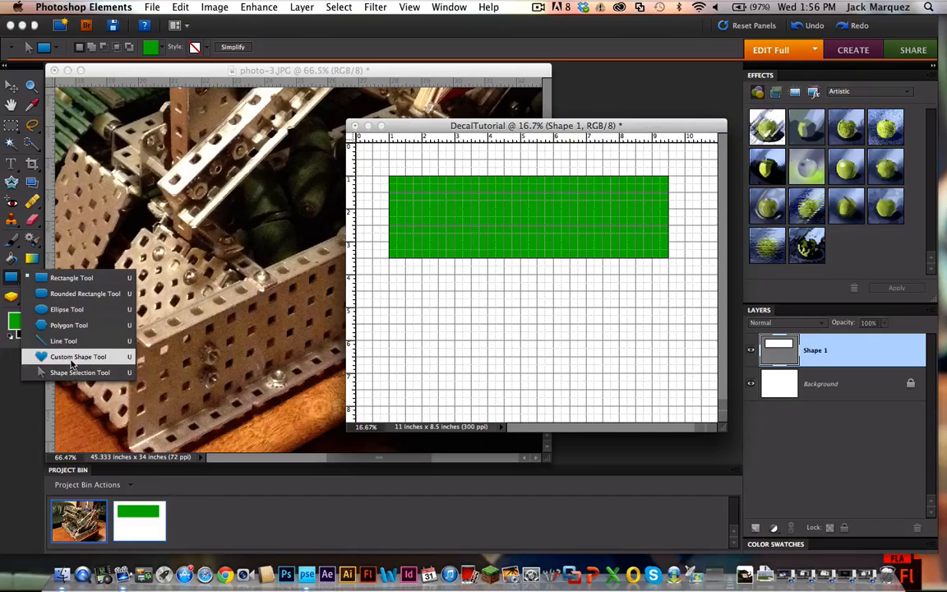
left_click(71, 356)
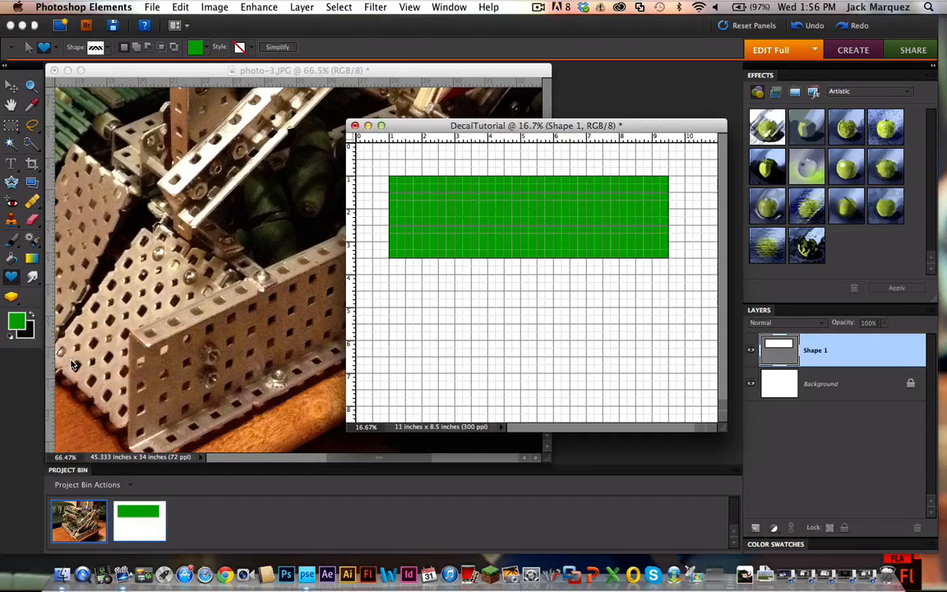
left_click(105, 49)
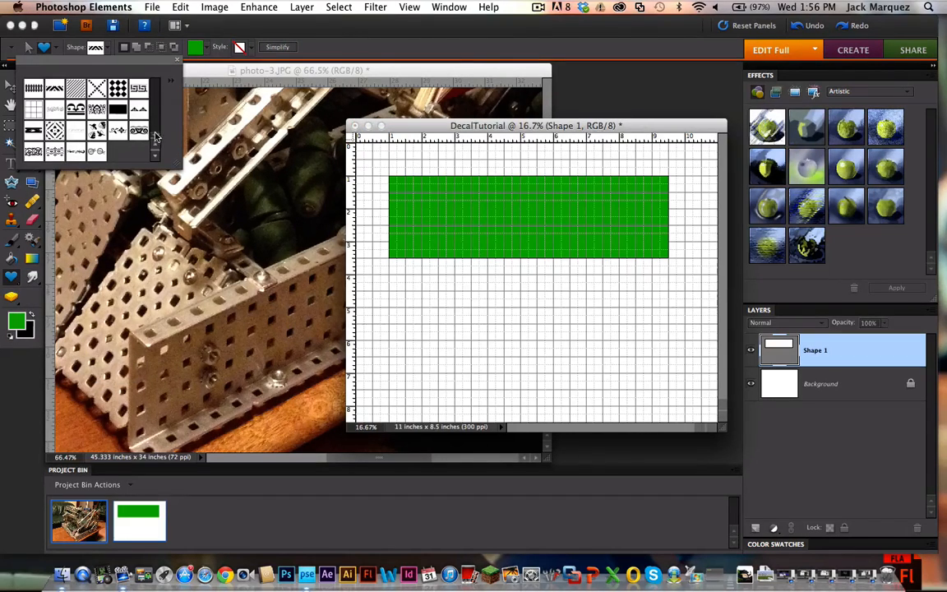
scroll(155, 139, "down", 1)
left_click_drag(153, 136, 156, 98)
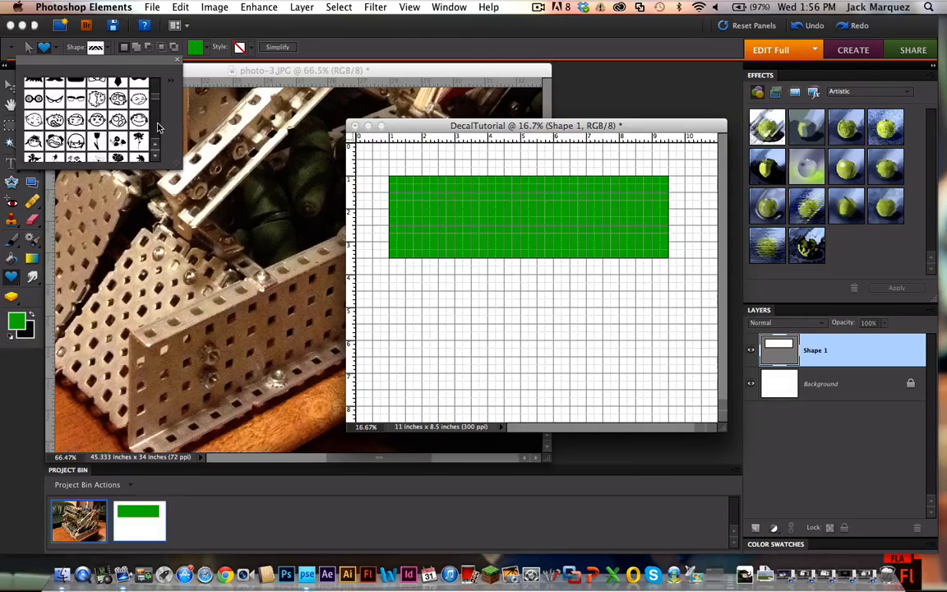
scroll(156, 125, "up", 2)
scroll(156, 125, "down", 10)
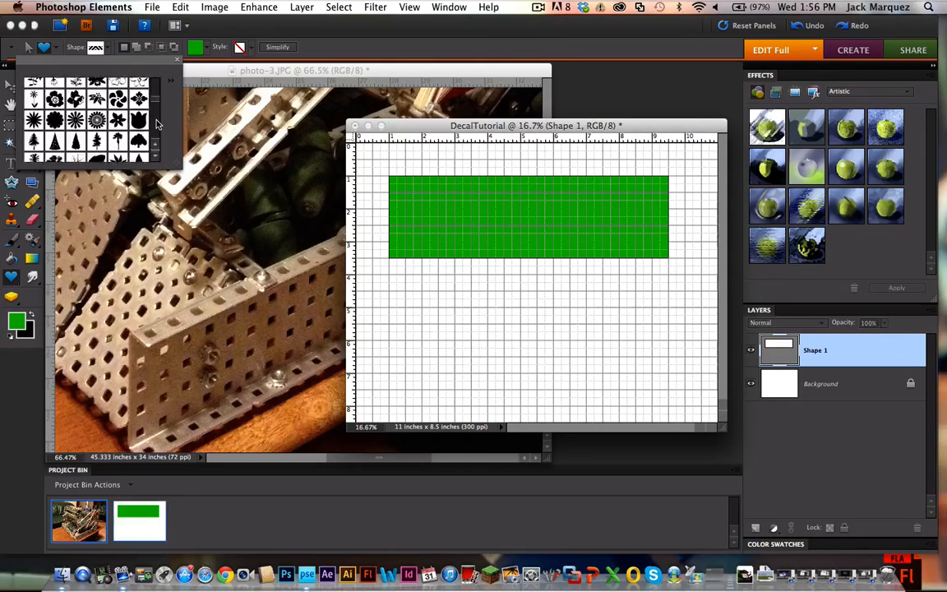
scroll(156, 124, "down", 8)
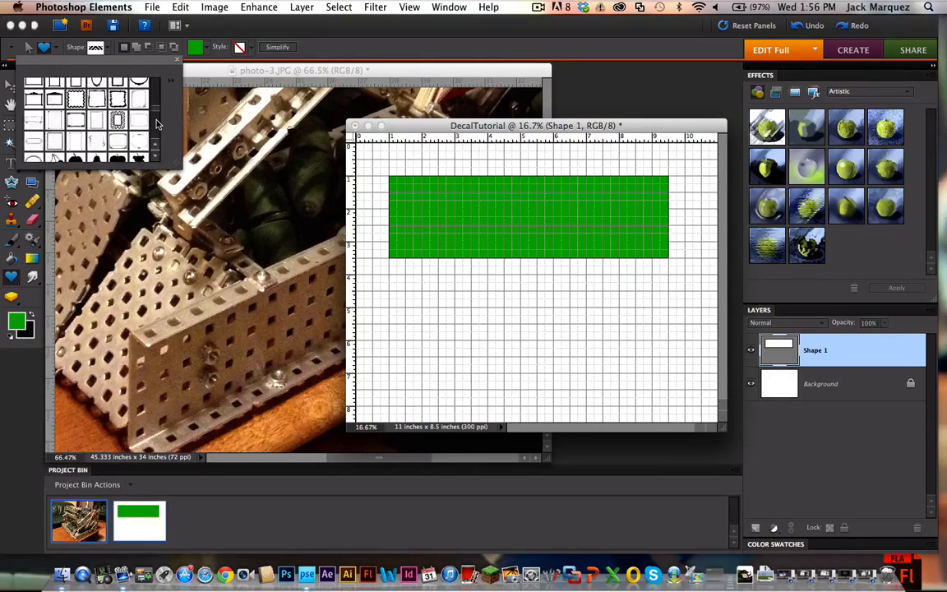
scroll(156, 123, "down", 10)
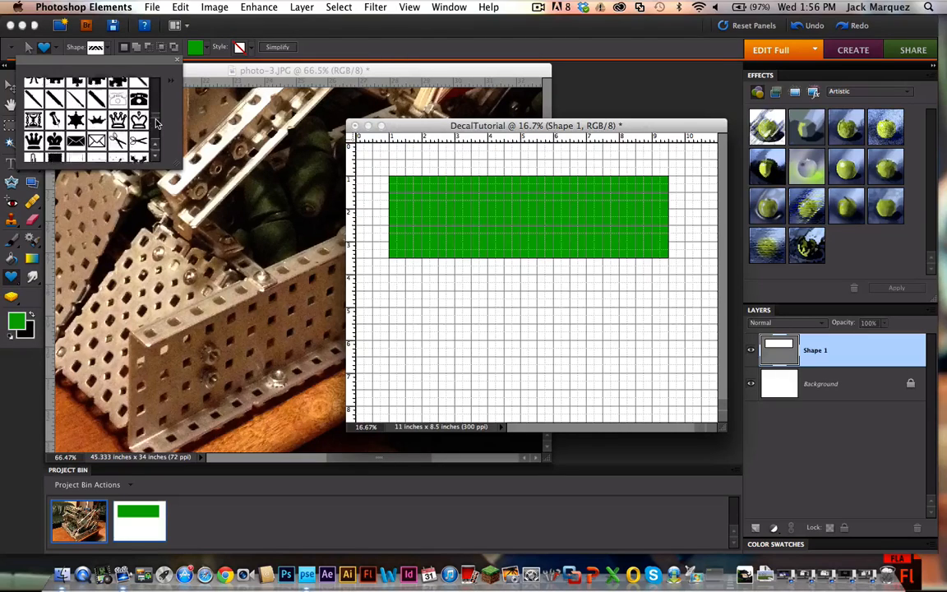
scroll(156, 123, "down", 10)
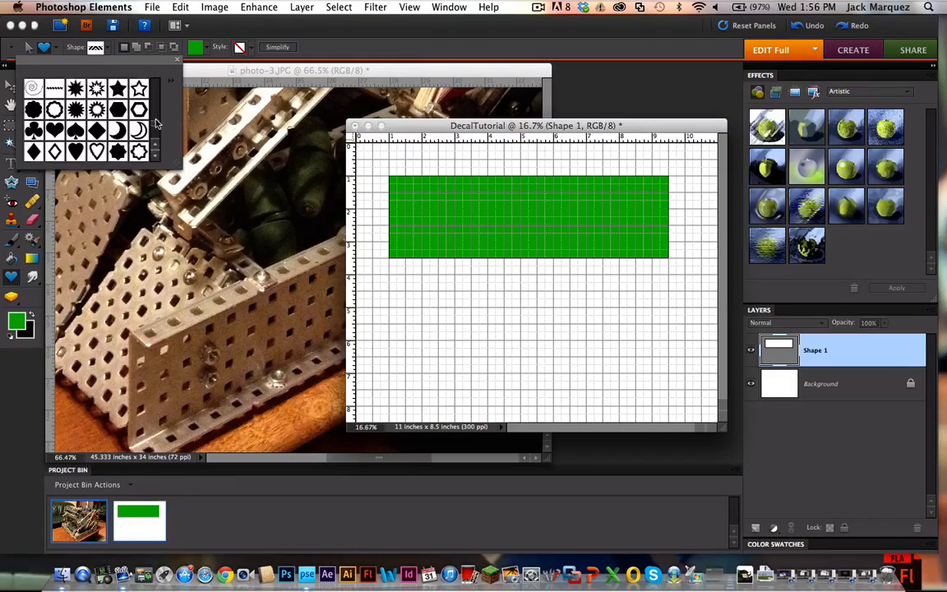
scroll(156, 123, "down", 5)
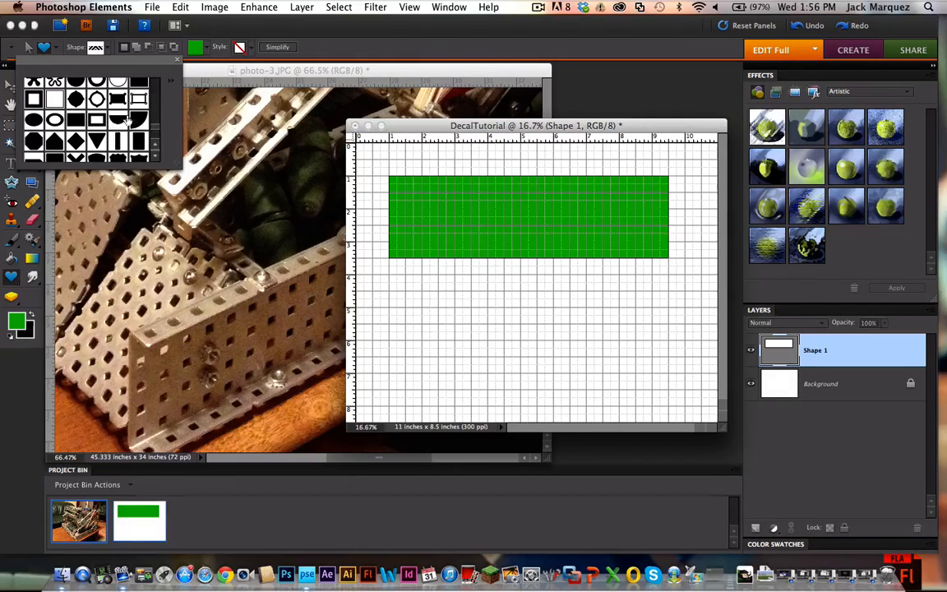
left_click(139, 120)
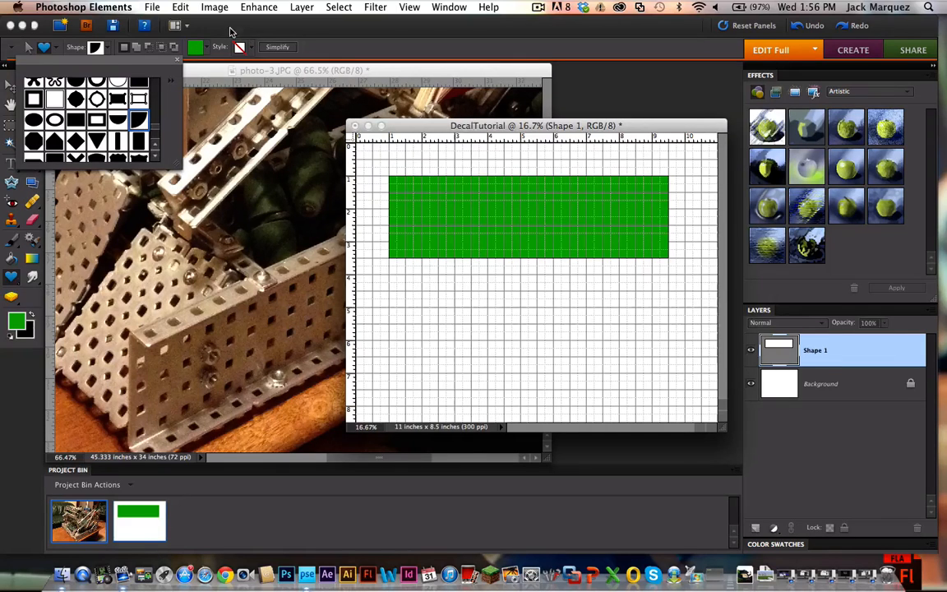
left_click(247, 33)
left_click(208, 49)
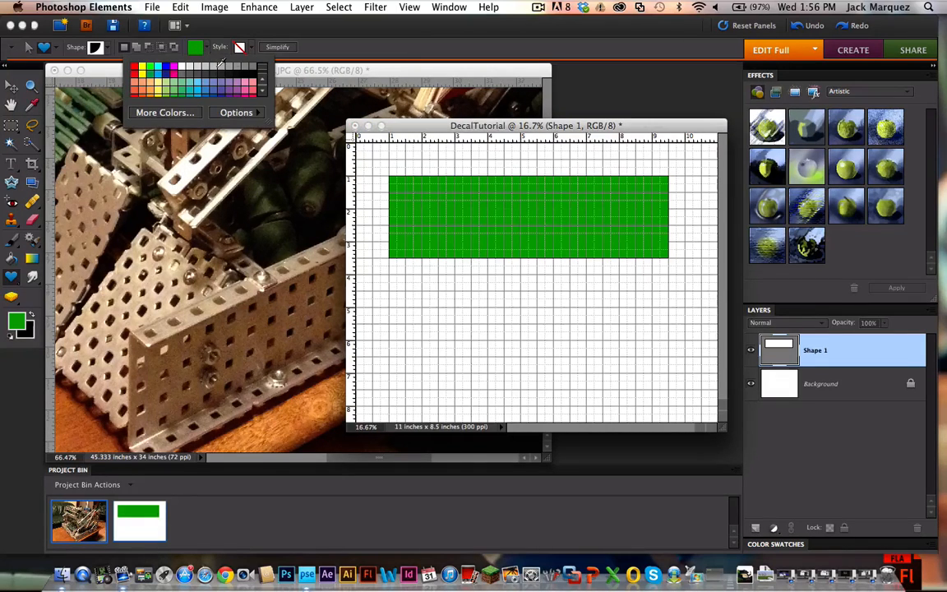
left_click(222, 36)
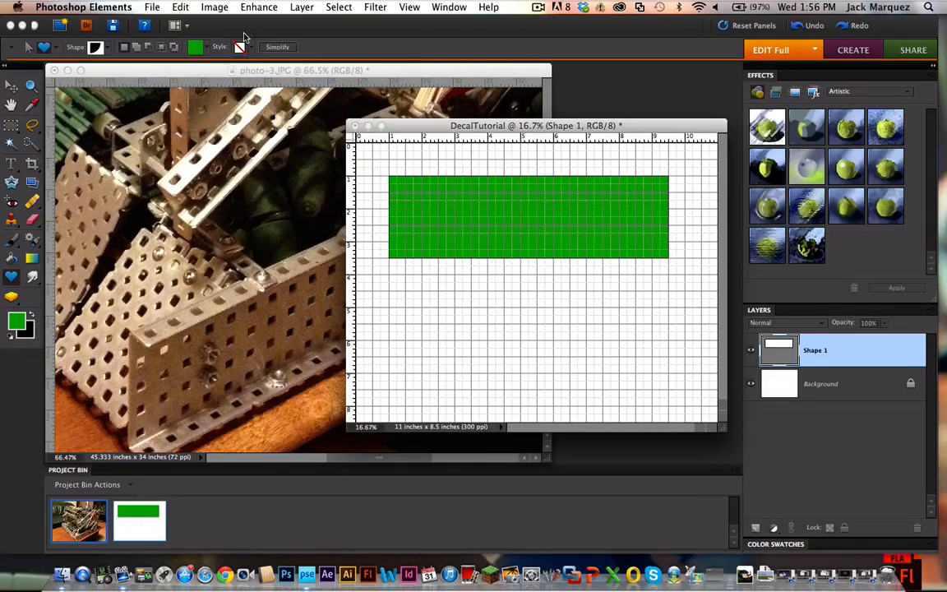
Step: Draw a quarter-circle shape about 5.75 by 2.5 inches on the green rectangle, starting 1 inch from its left edge, and color it black
left_click(58, 51)
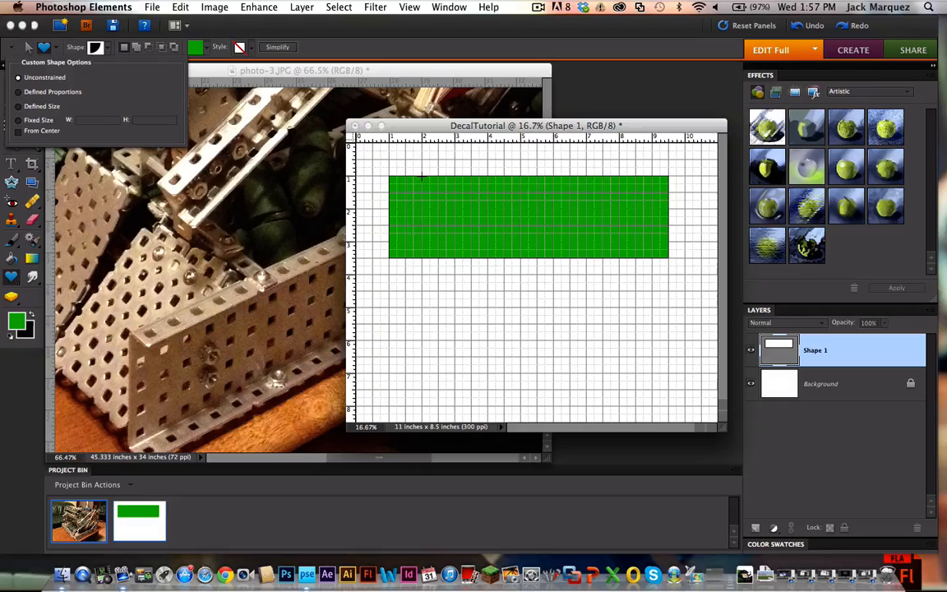
left_click_drag(422, 176, 611, 256)
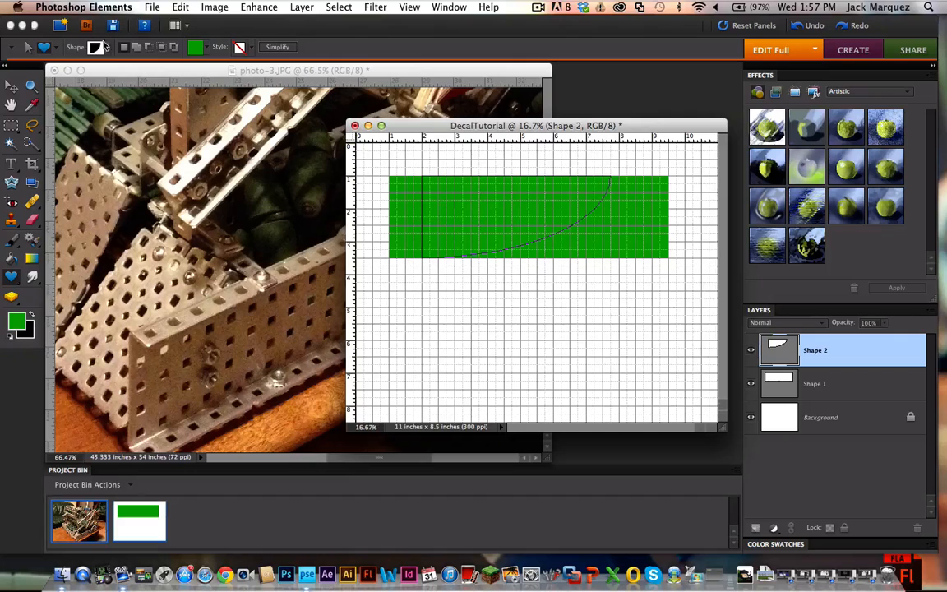
left_click(201, 55)
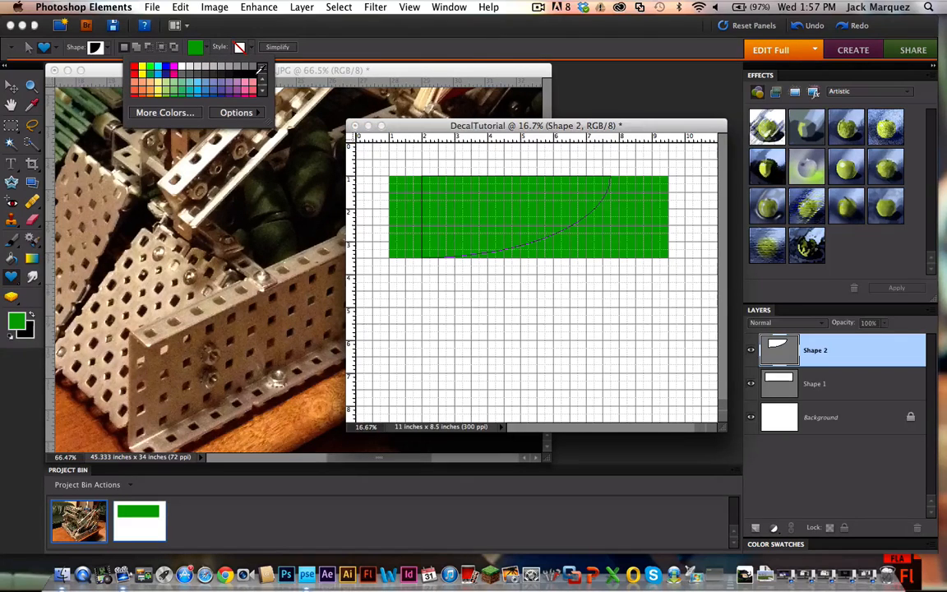
left_click(255, 74)
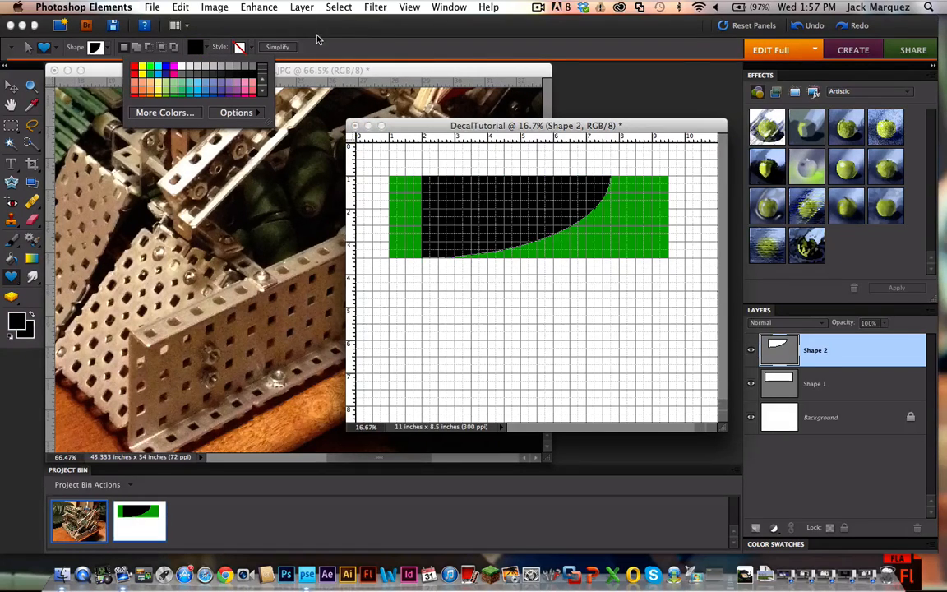
left_click(12, 85)
left_click(608, 165)
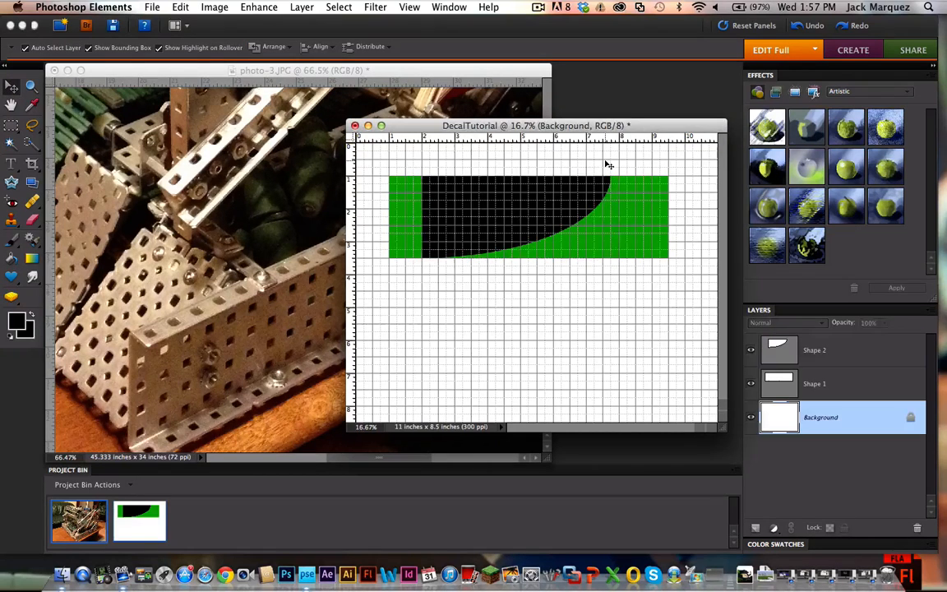
Step: Select the Shape 1 and Shape 2 layers together and merge them into one layer
left_click(812, 380)
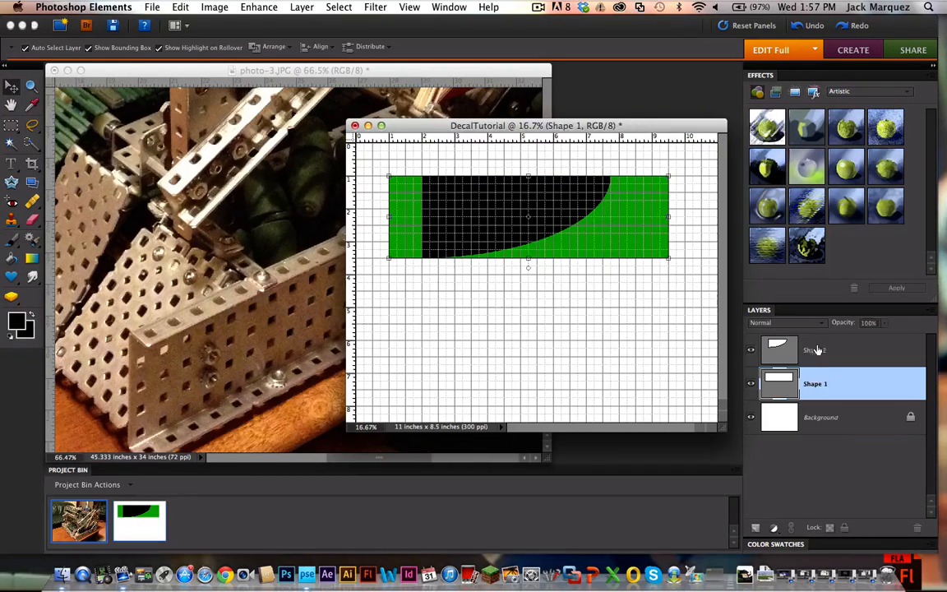
left_click(815, 354)
left_click(818, 379)
left_click(817, 355)
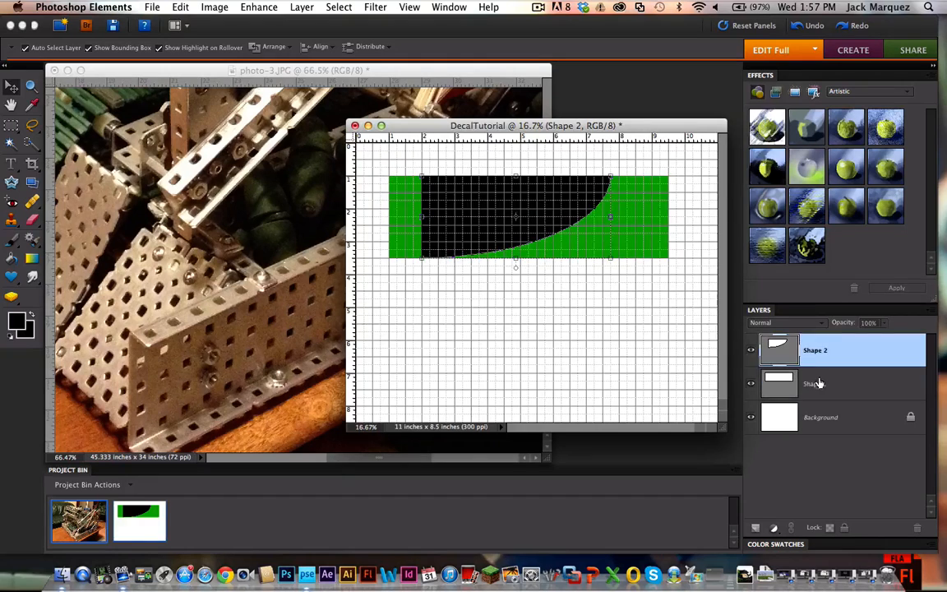
left_click(819, 382)
left_click(817, 355)
left_click(833, 387)
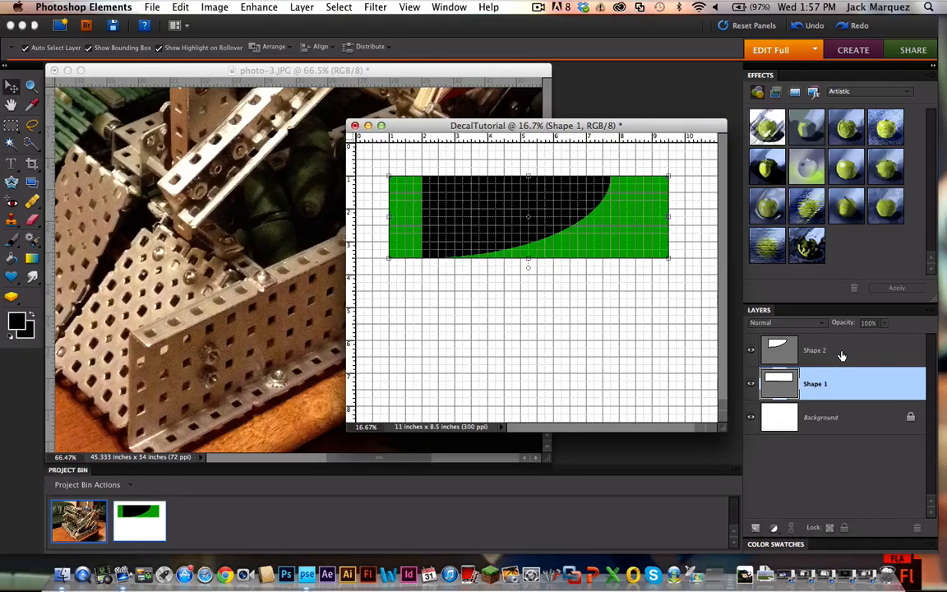
left_click(841, 355, "shift")
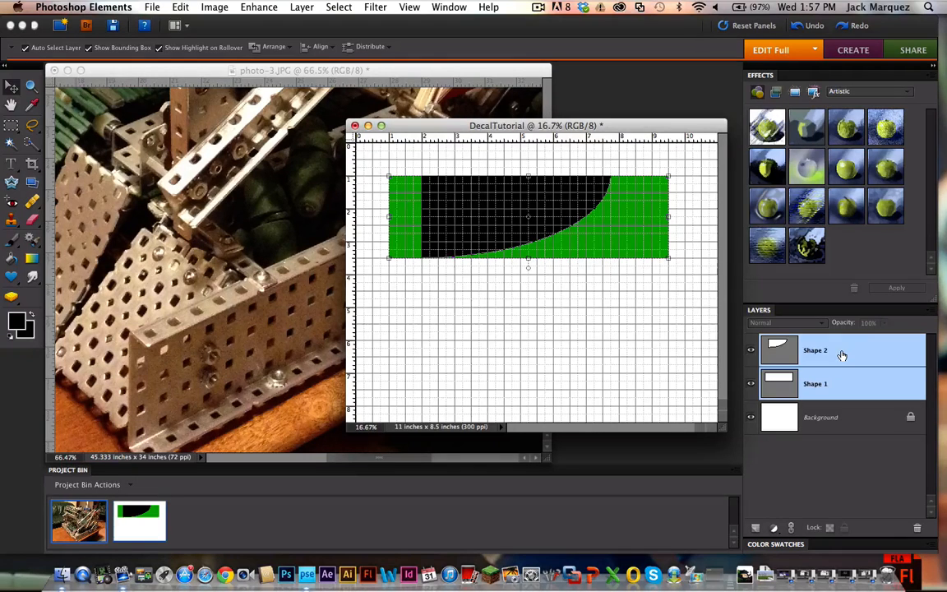
right_click(841, 354)
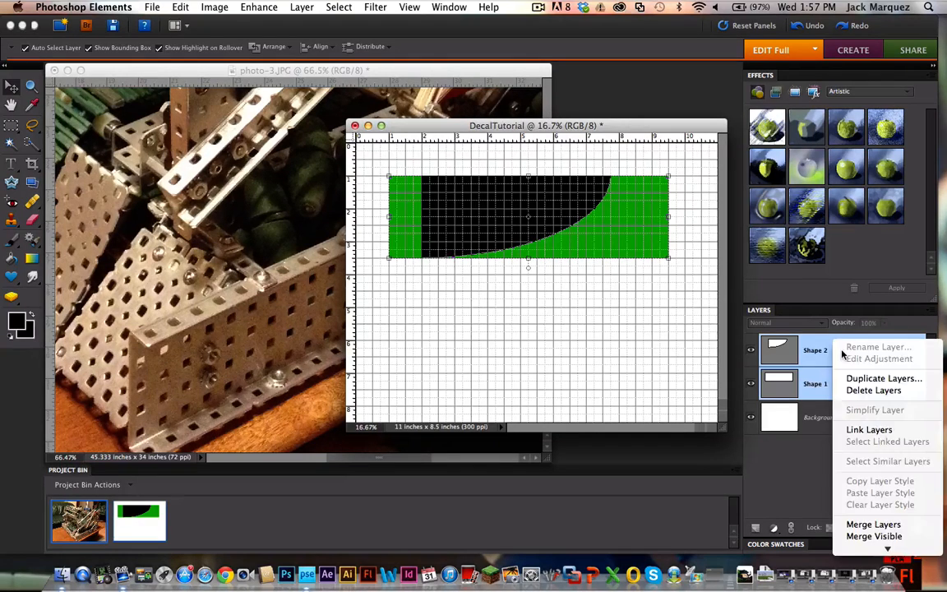
left_click(871, 530)
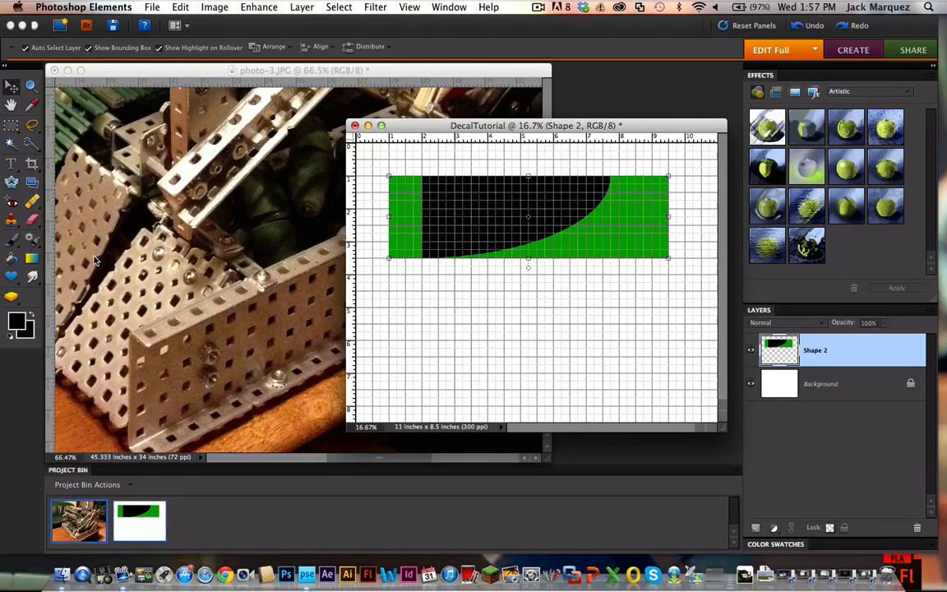
Step: Try to fill the green strip beside the black shape's straight edge with black using the Paint Bucket, and undo the fill
left_click(24, 259)
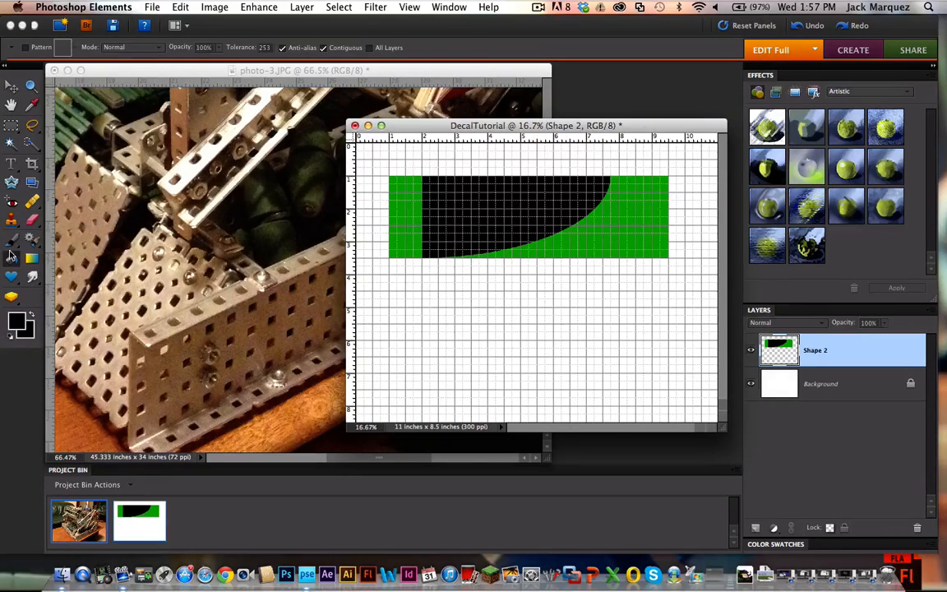
left_click(393, 209)
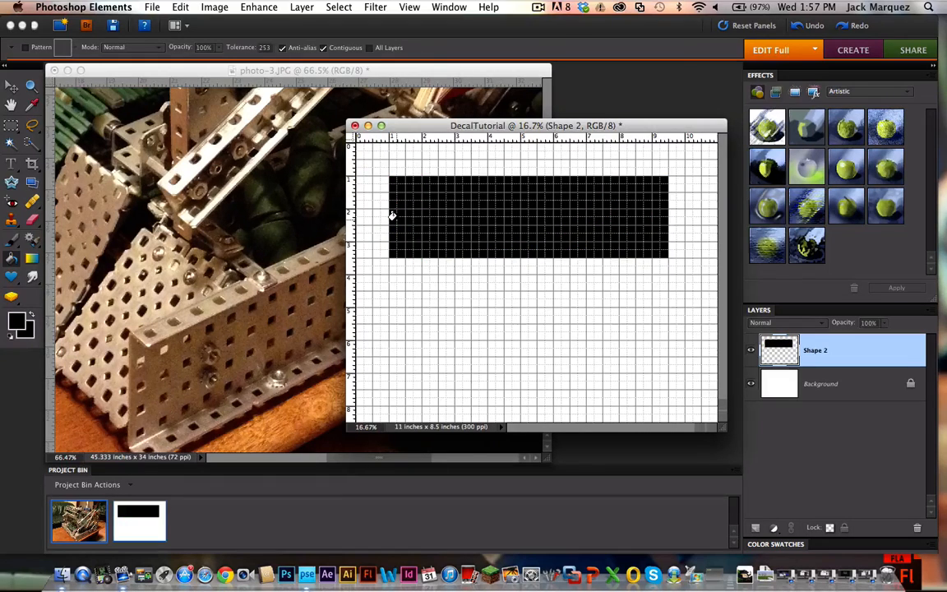
key("super+z")
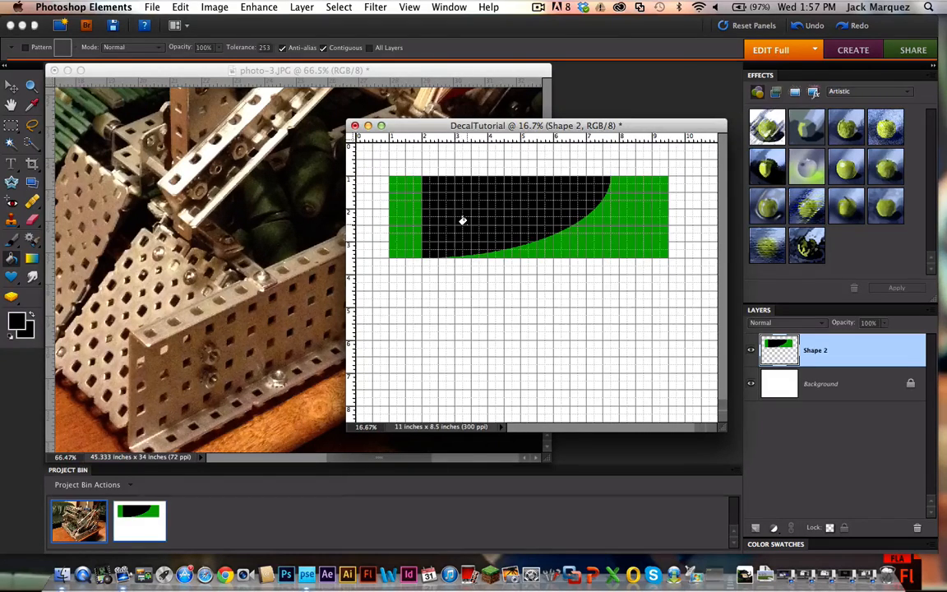
Step: Examine the merged decal up close, especially the border between the green strip and the black shape
scroll(463, 220, "up", 10)
scroll(462, 221, "left", 5)
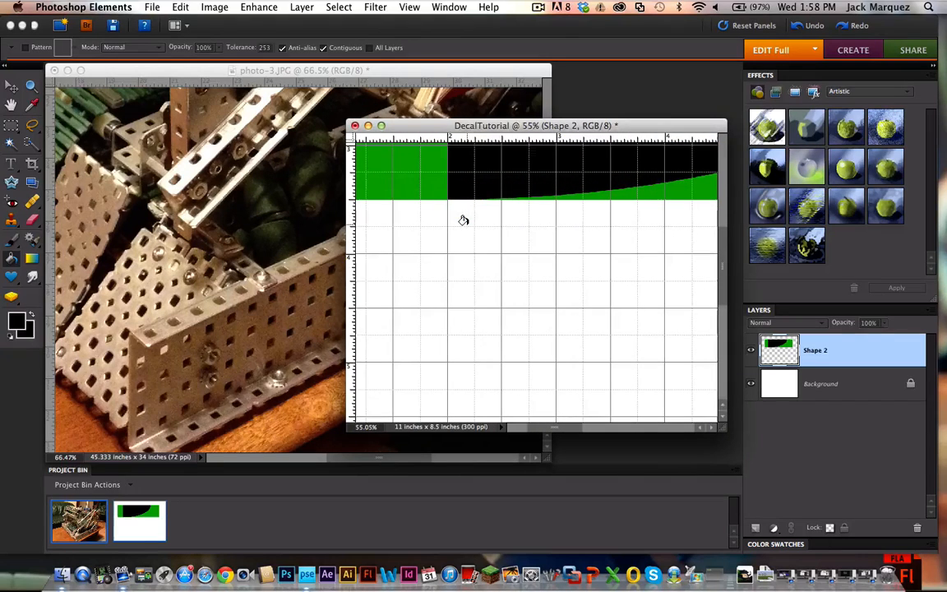
scroll(462, 220, "up", 3)
scroll(462, 220, "up", 1)
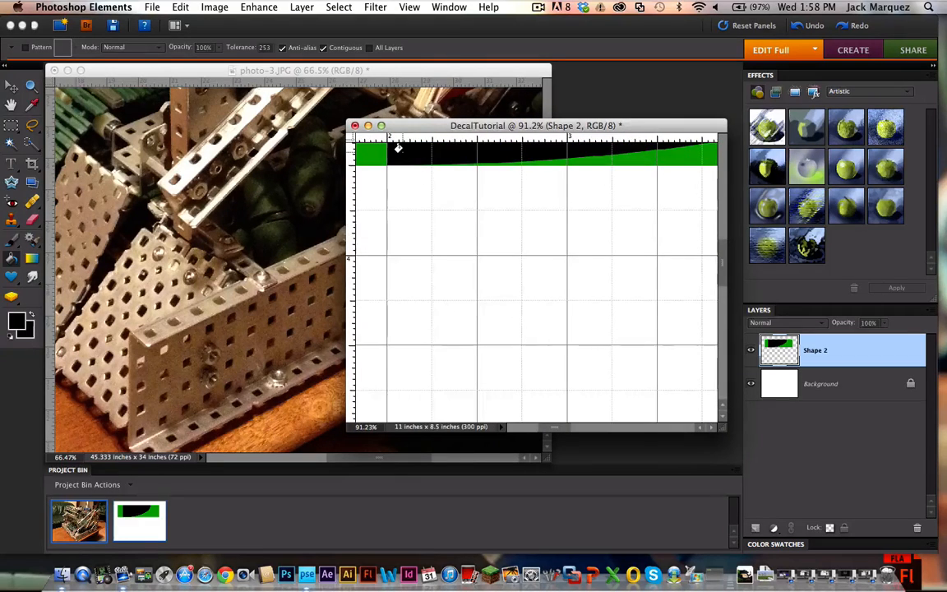
scroll(398, 148, "up", 3)
scroll(468, 230, "up", 8)
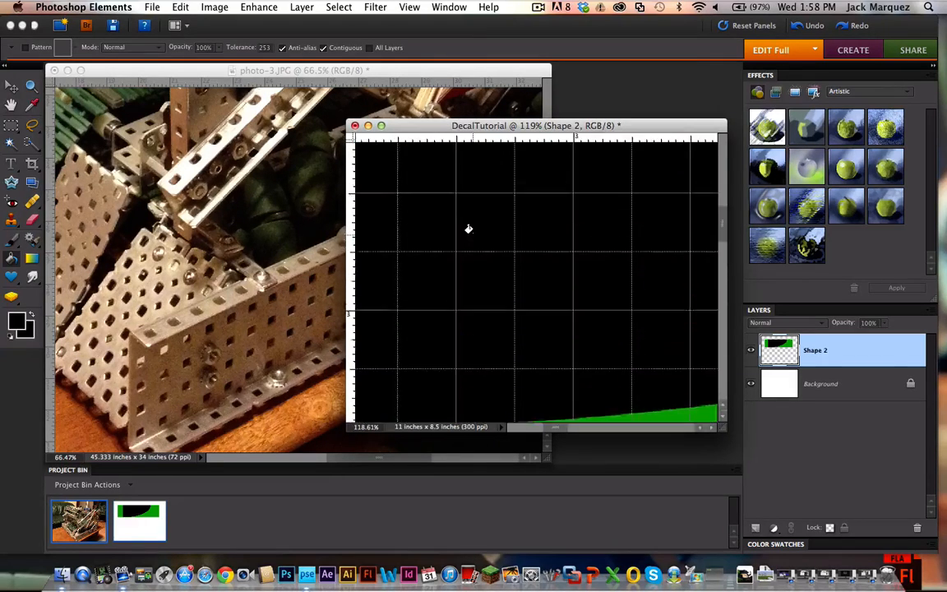
scroll(468, 228, "down", 8)
scroll(468, 224, "right", 3)
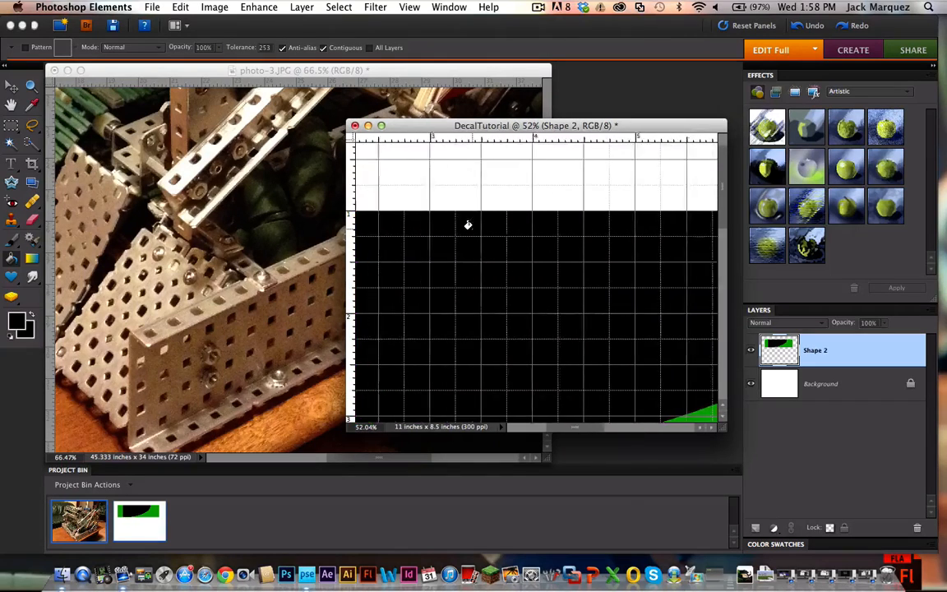
scroll(467, 225, "right", 5)
scroll(468, 225, "down", 1)
scroll(468, 224, "left", 8)
scroll(467, 224, "down", 4)
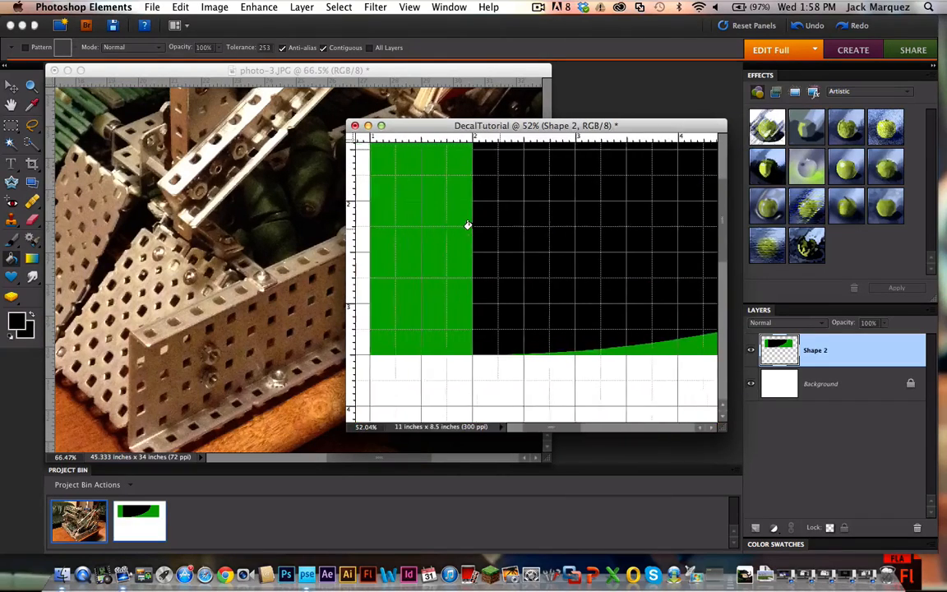
scroll(468, 224, "down", 5)
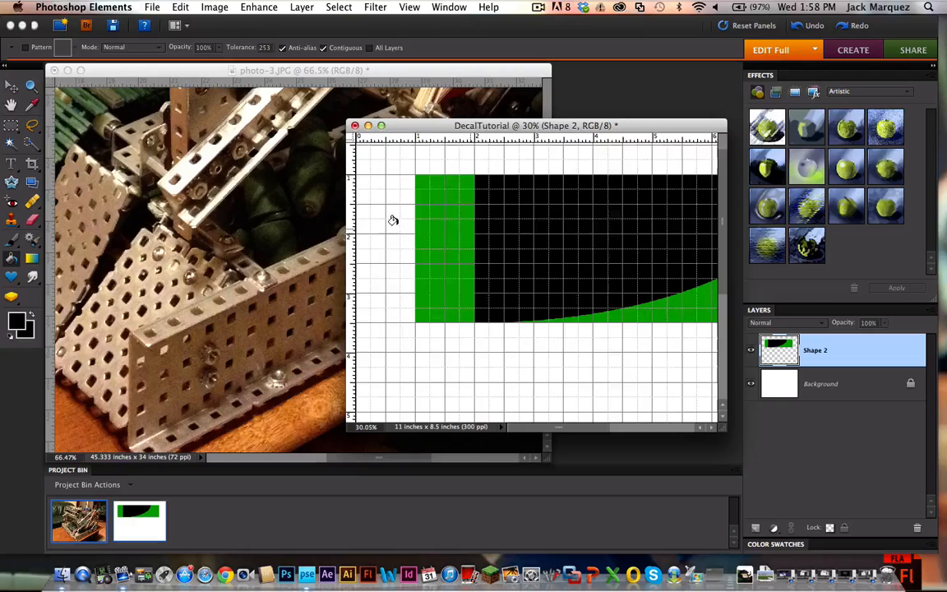
Step: Cover the green strip at the decal's left end with a black rectangle of about 1 by 2.5 inches
left_click(11, 125)
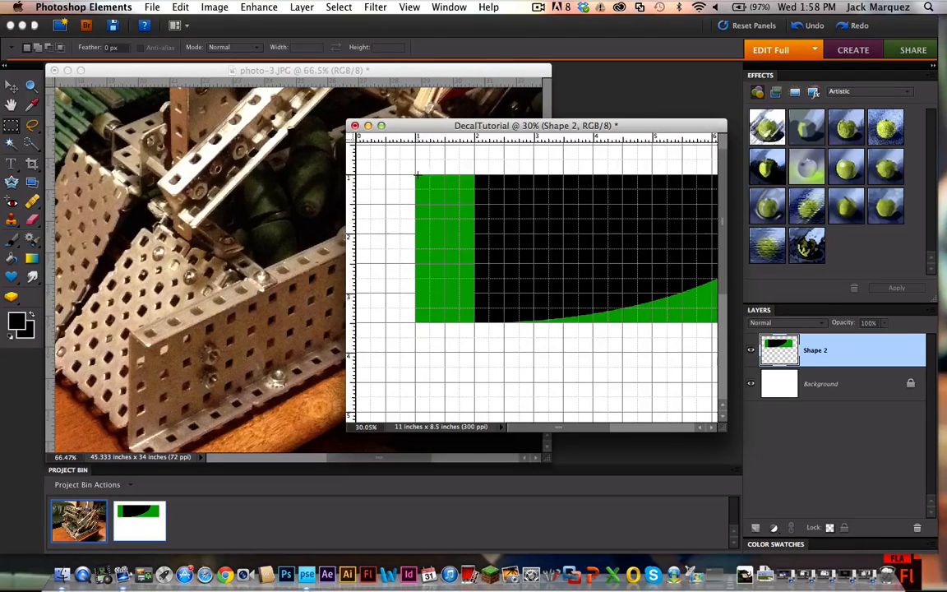
left_click(10, 276)
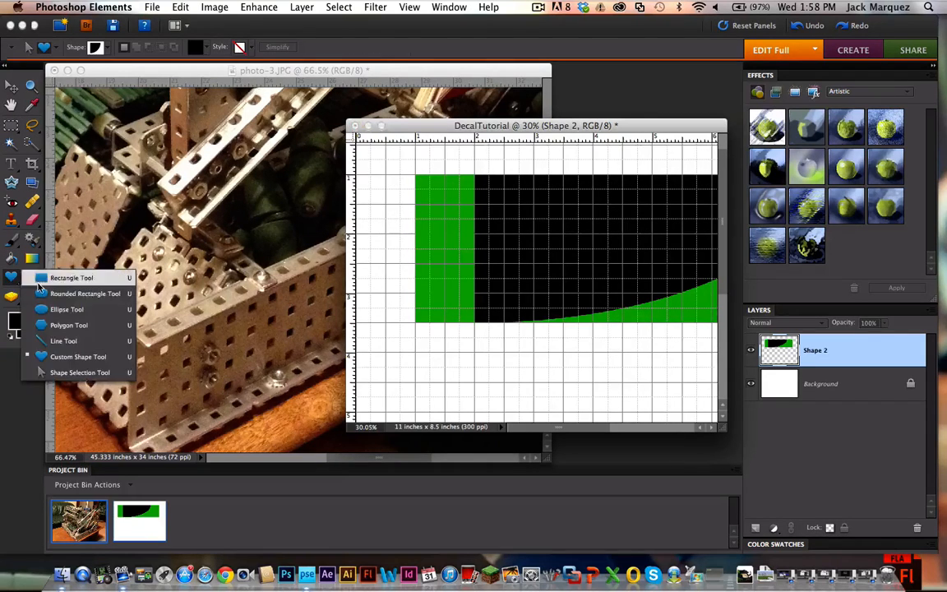
left_click(49, 279)
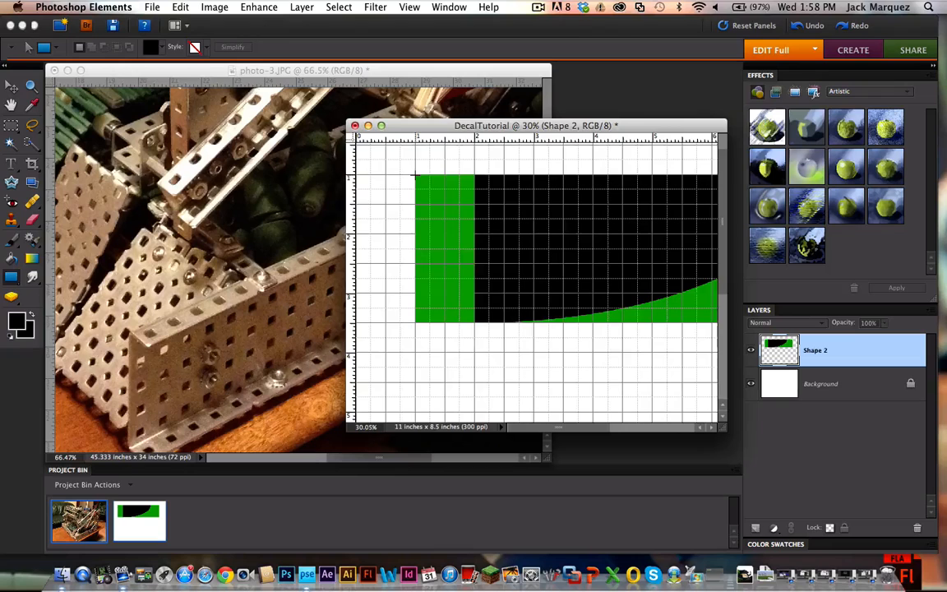
left_click_drag(414, 175, 474, 322)
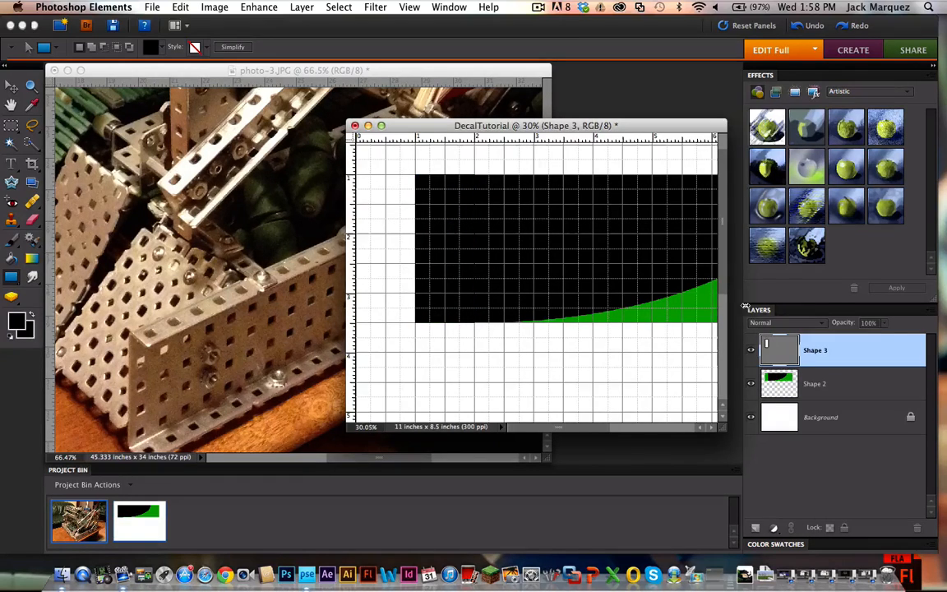
Step: Merge the new black rectangle's layer with the Shape 2 layer
left_click(838, 389, "shift")
right_click(837, 390)
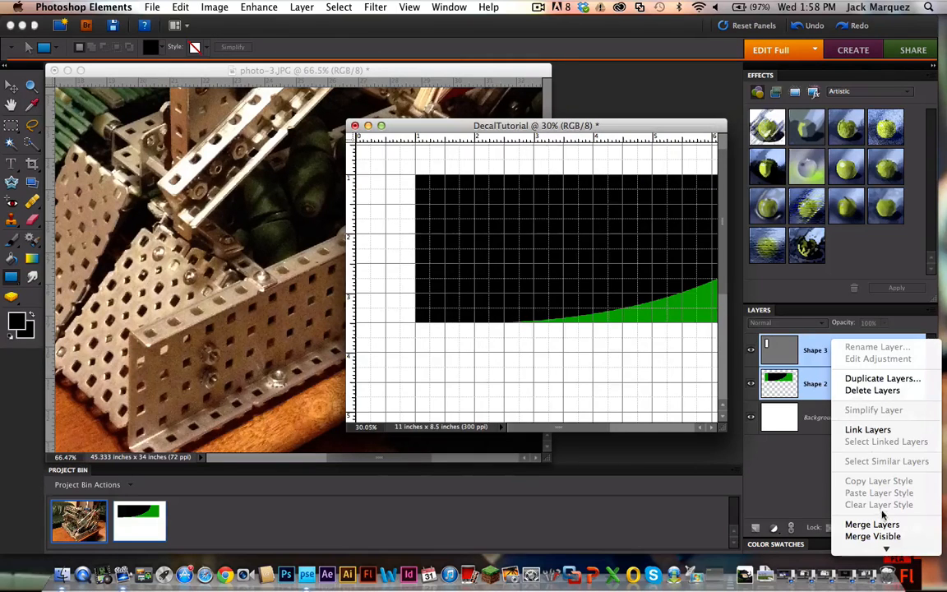
left_click(791, 470)
Step: Move the DecalTutorial window off the robot photo so that the side plate is uncovered
scroll(531, 271, "right", 3)
scroll(531, 271, "down", 1)
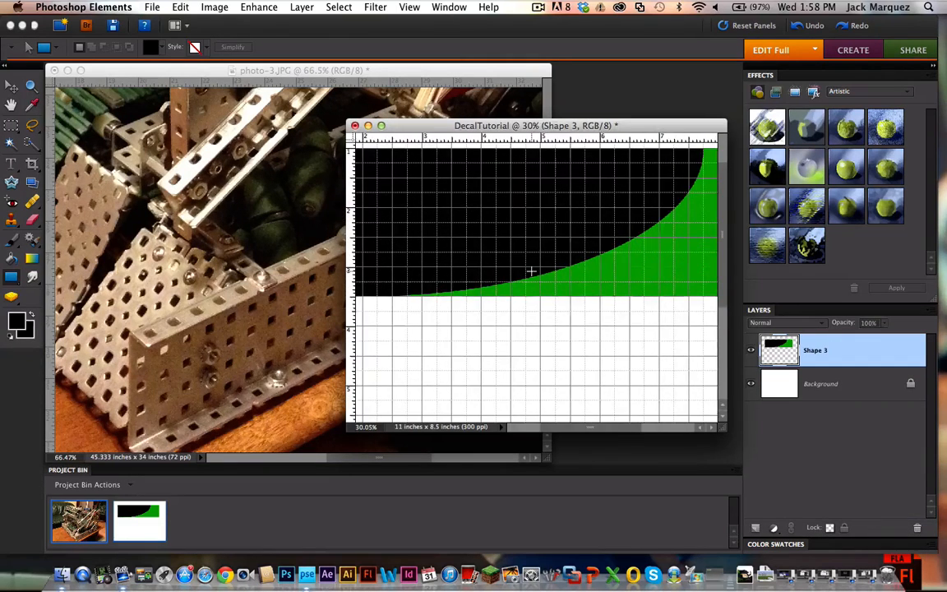
scroll(531, 271, "down", 5)
scroll(531, 272, "up", 3)
scroll(531, 272, "up", 3)
scroll(531, 271, "down", 1)
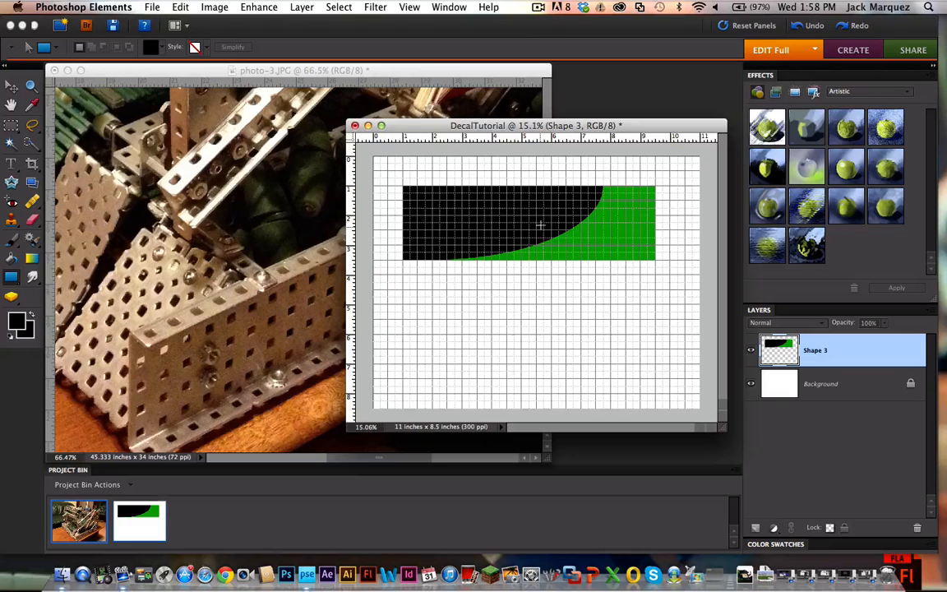
left_click_drag(510, 125, 638, 252)
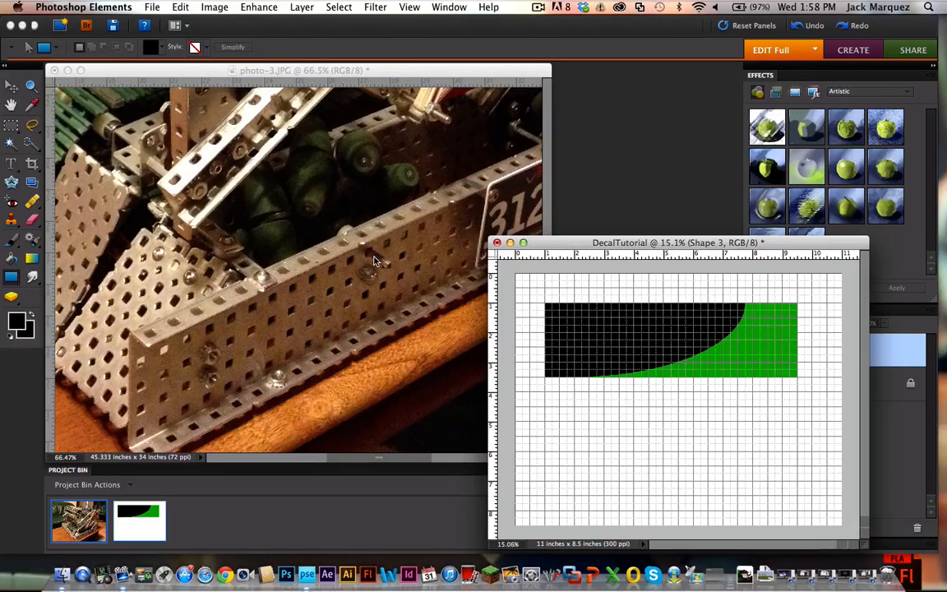
scroll(364, 101, "up", 5)
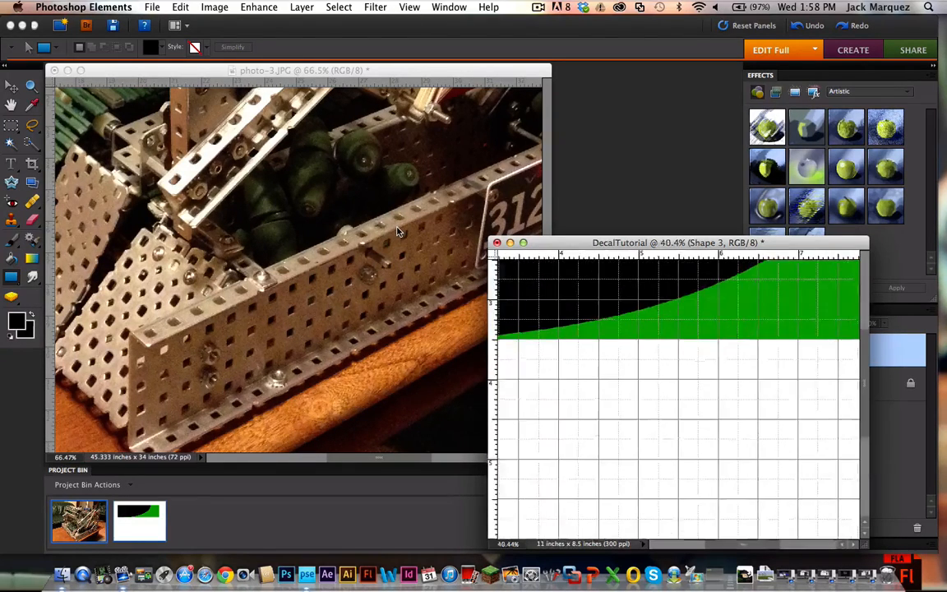
scroll(365, 100, "down", 3)
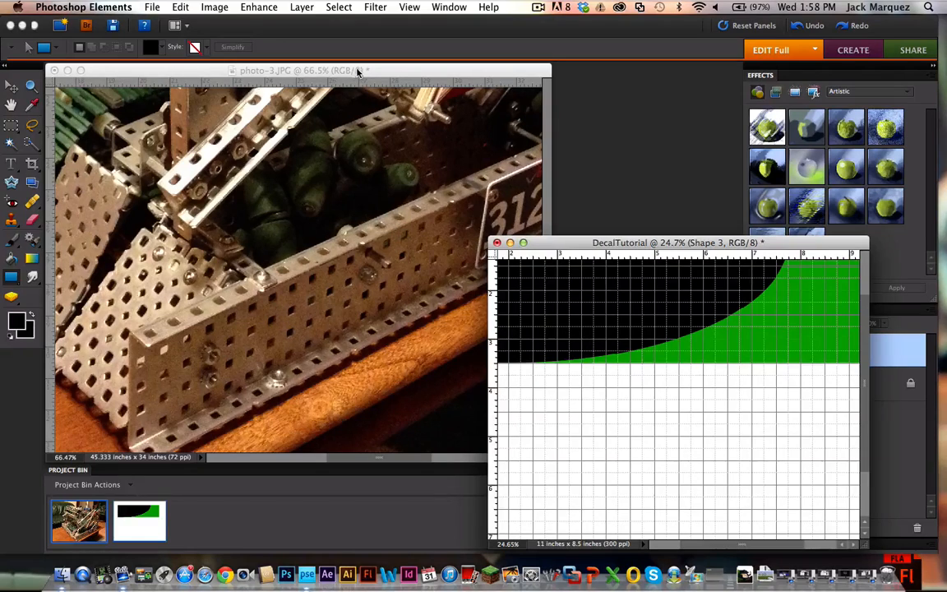
Step: Bring the robot photo to the front and examine the screws and holes on the side plate up close
left_click(357, 73)
scroll(372, 224, "up", 4)
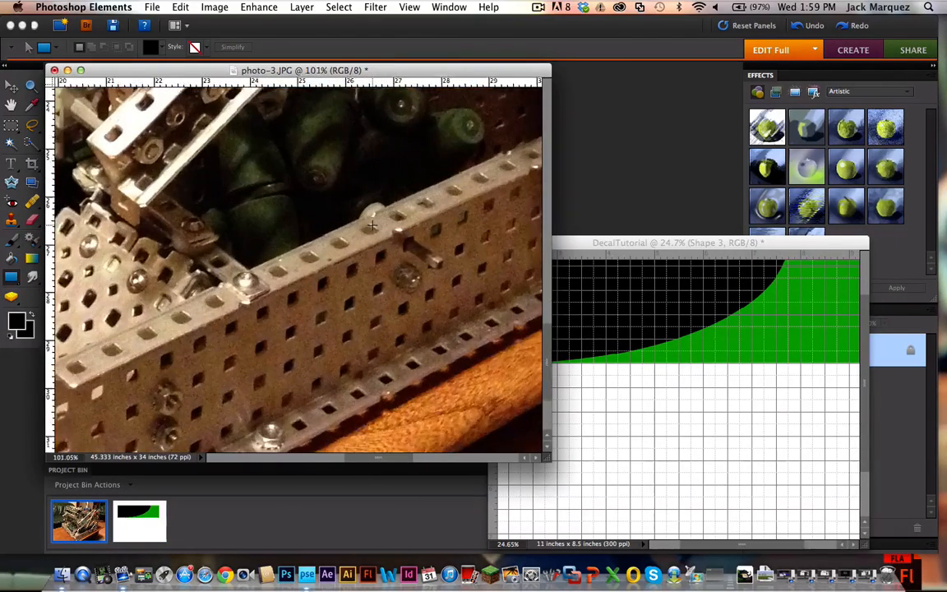
scroll(372, 224, "up", 1)
scroll(403, 258, "right", 2)
scroll(402, 258, "up", 5)
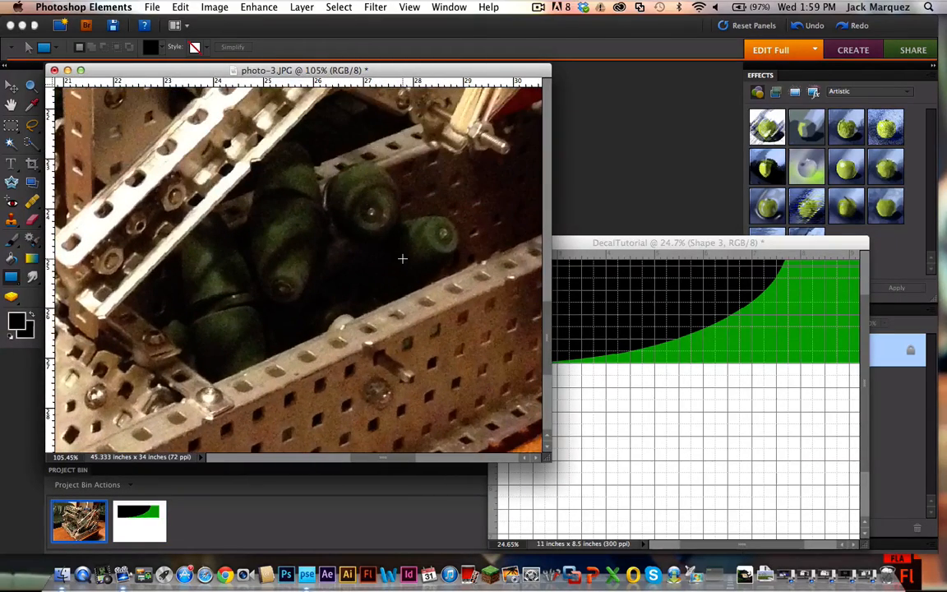
scroll(401, 258, "left", 3)
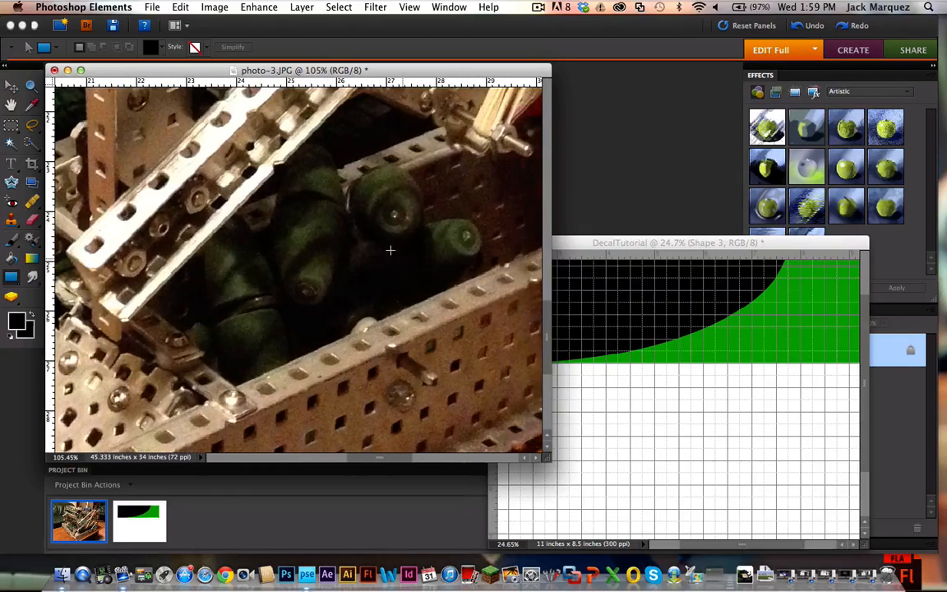
scroll(411, 435, "down", 3)
scroll(410, 436, "right", 2)
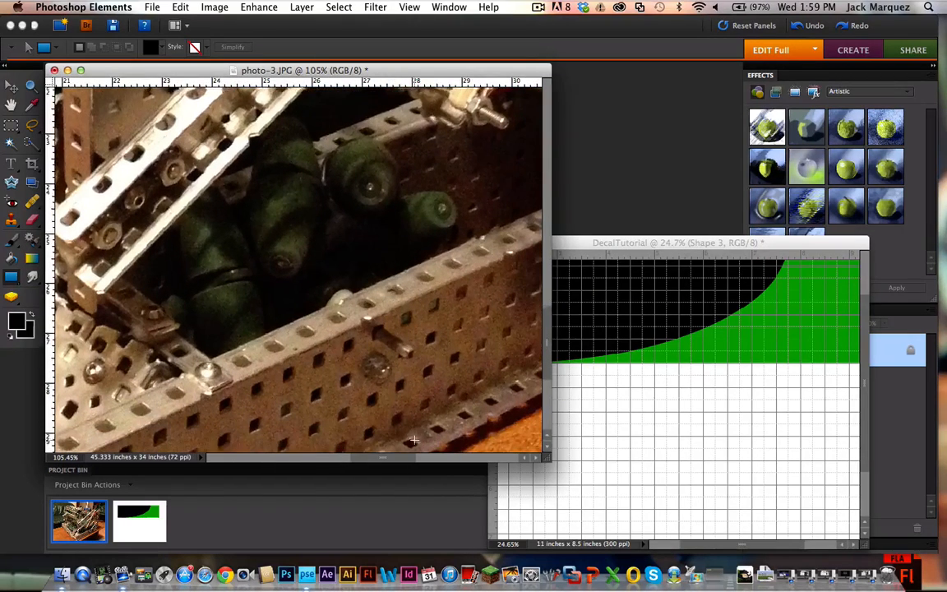
scroll(414, 440, "down", 2)
scroll(414, 440, "right", 1)
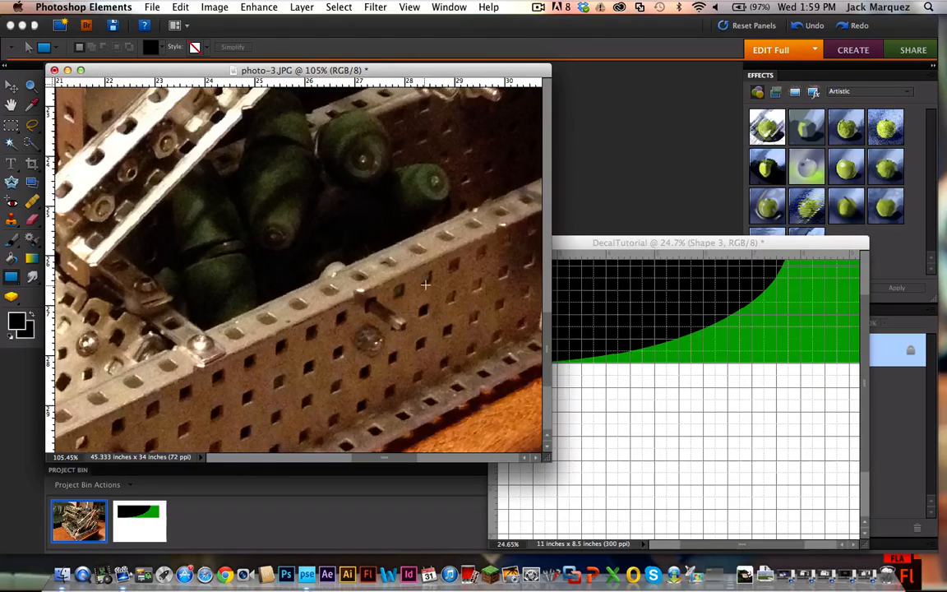
Step: Draw a white rectangle about 0.5 by 1 inch inside the decal's black area to mark the plate's hardware
scroll(377, 348, "down", 5)
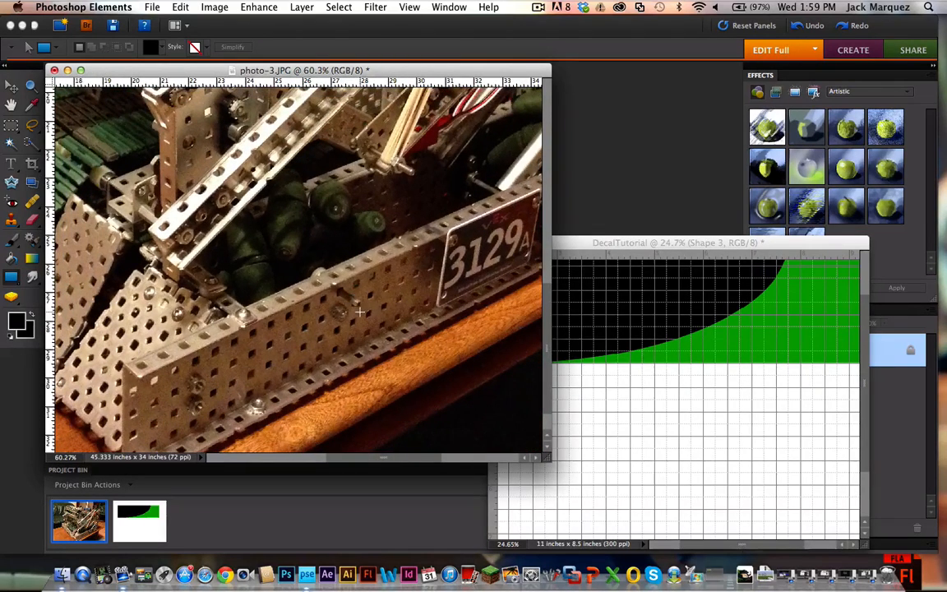
scroll(359, 312, "right", 2)
scroll(359, 311, "down", 1)
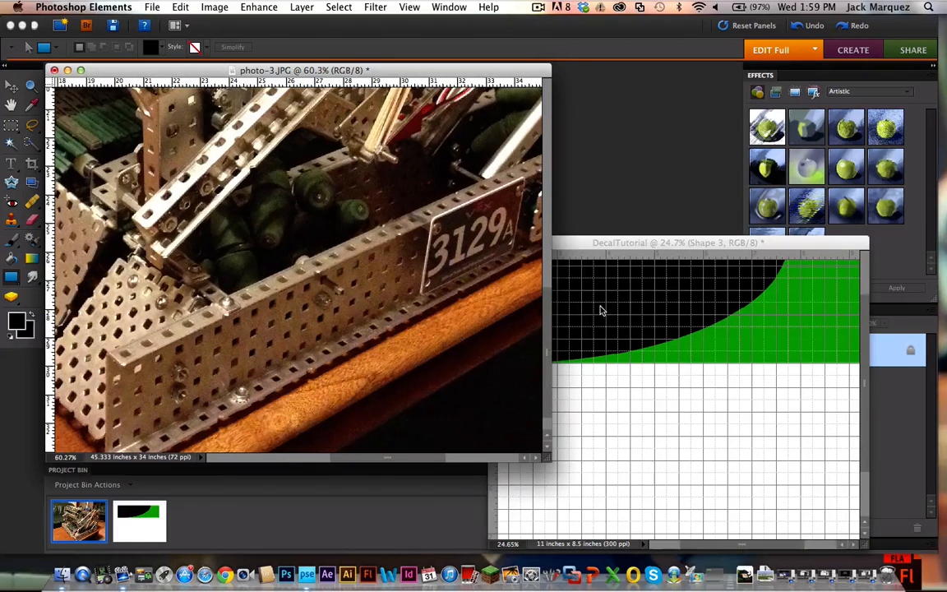
left_click(623, 243)
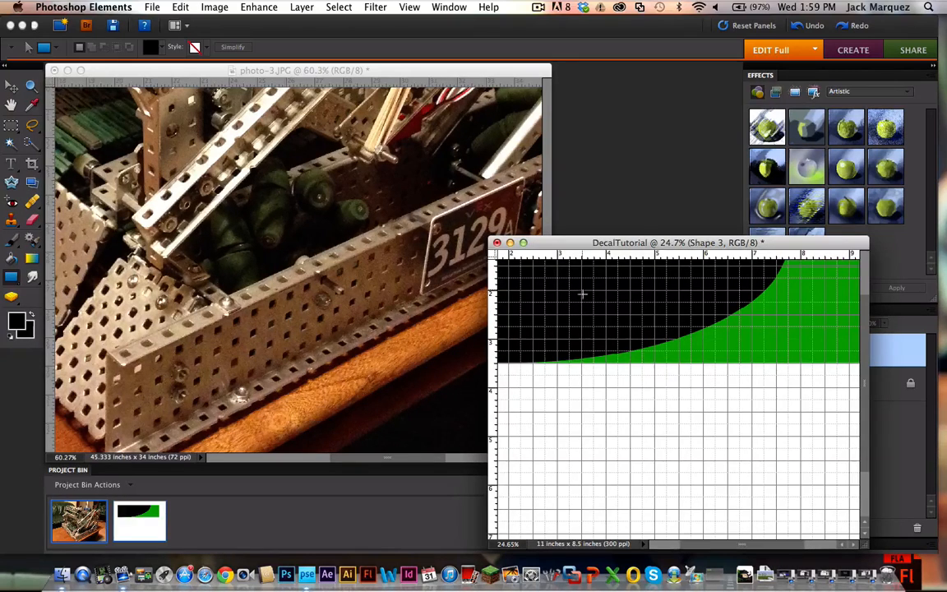
left_click(604, 340)
left_click(158, 49)
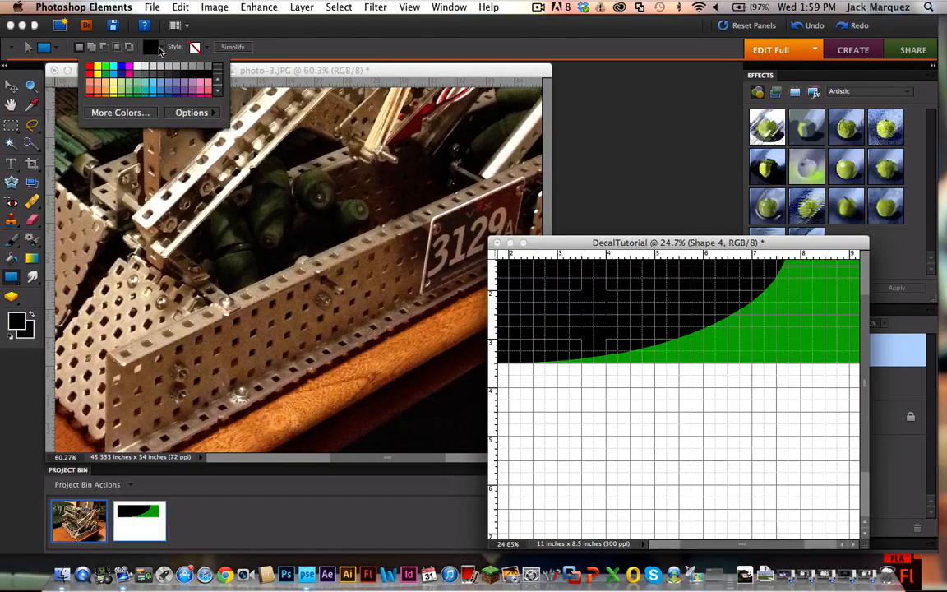
left_click(136, 64)
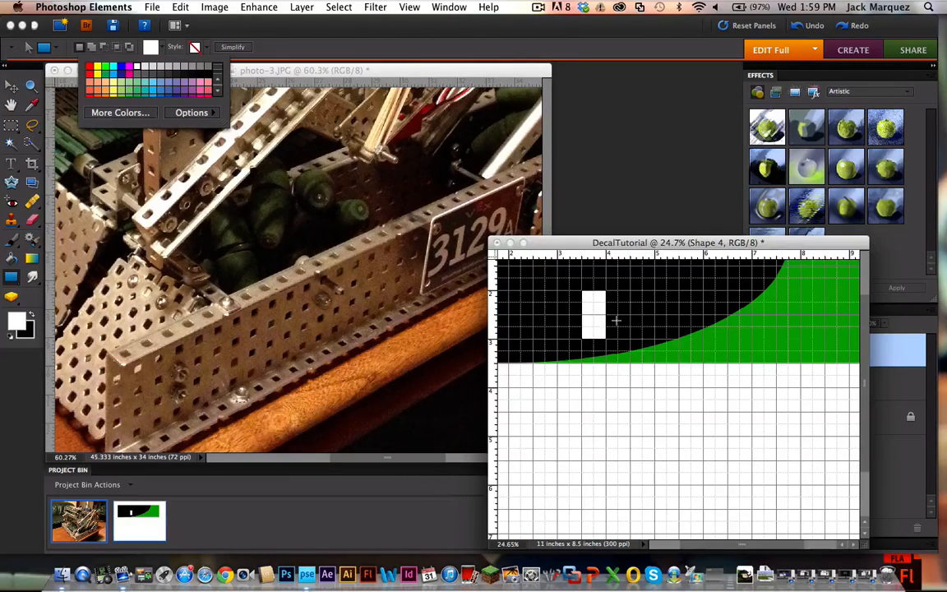
Step: Move the DecalTutorial window up beside the side plate photo and enlarge it so that the whole decal can fit
scroll(614, 320, "down", 5)
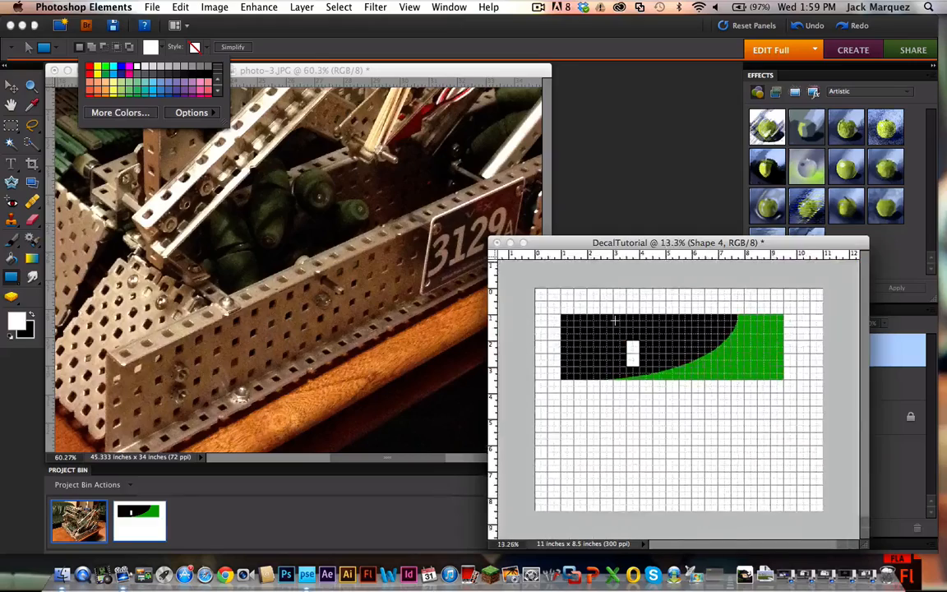
scroll(614, 320, "up", 4)
scroll(694, 355, "right", 1)
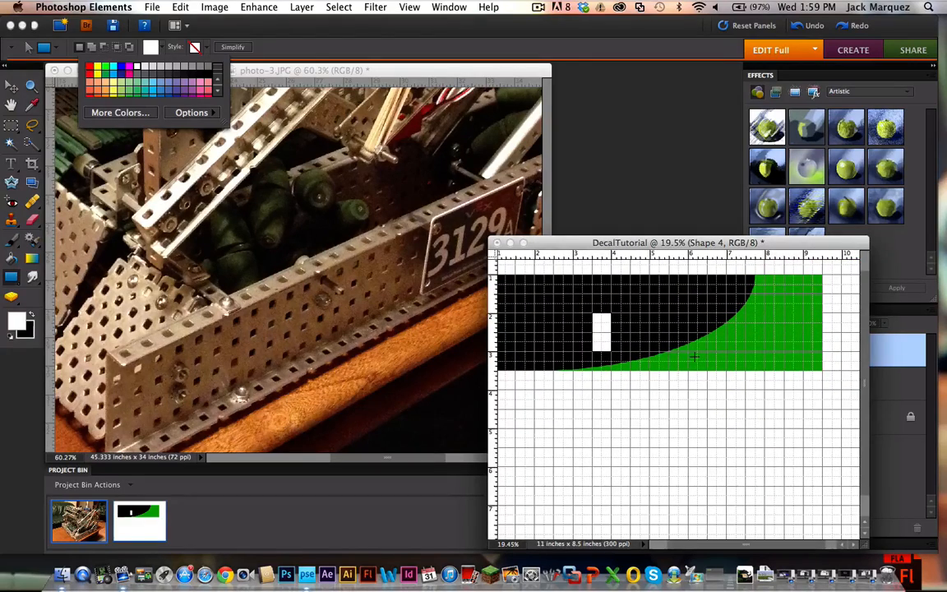
left_click_drag(623, 244, 519, 150)
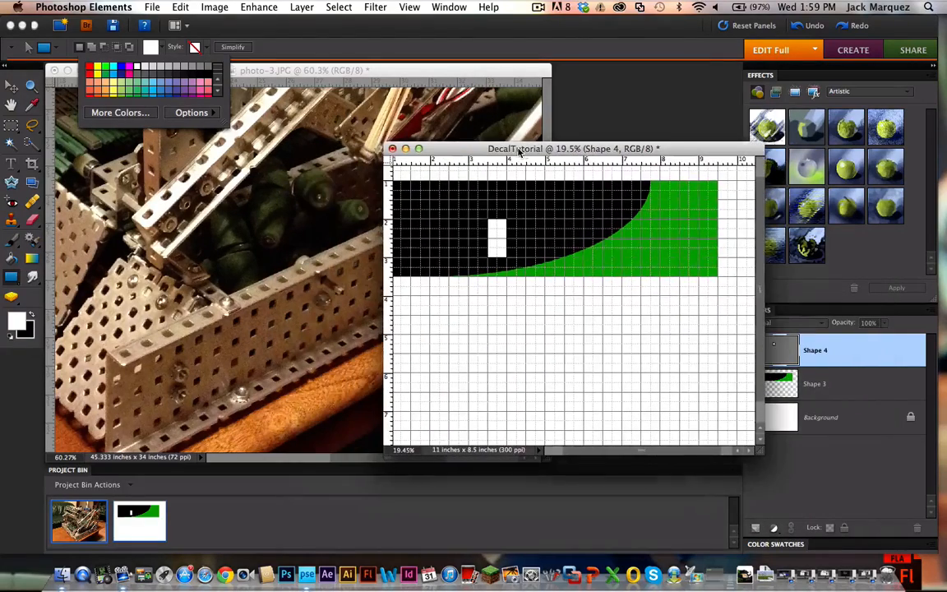
left_click_drag(763, 450, 869, 518)
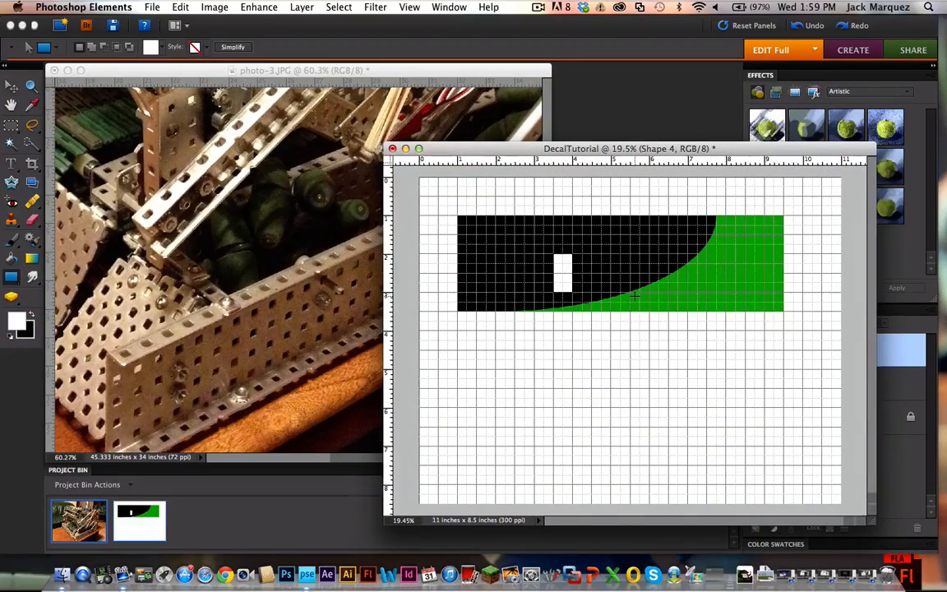
scroll(634, 295, "up", 3)
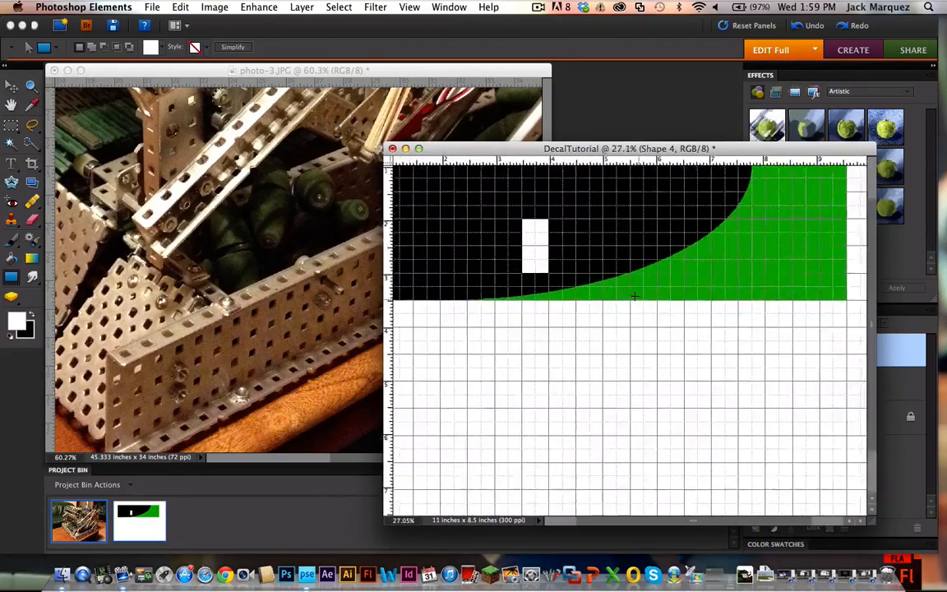
Step: Shift the white rectangle about 1 inch toward the decal's left end
scroll(634, 296, "down", 2)
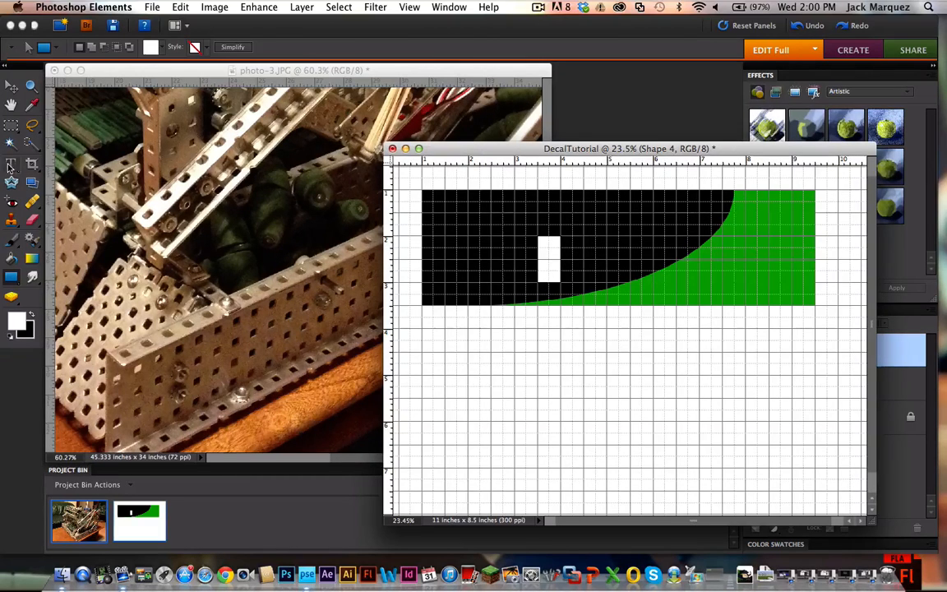
left_click(11, 85)
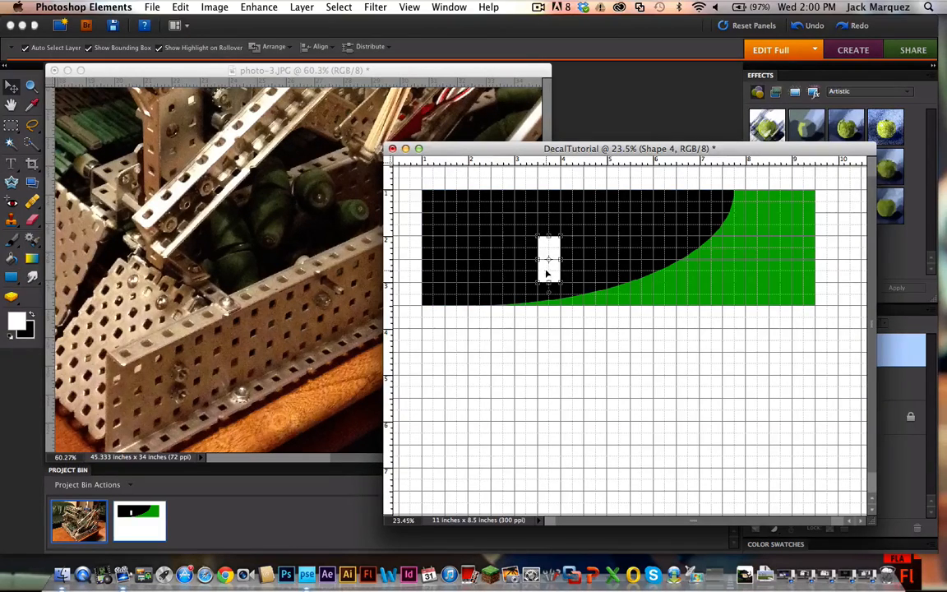
left_click_drag(548, 268, 499, 275)
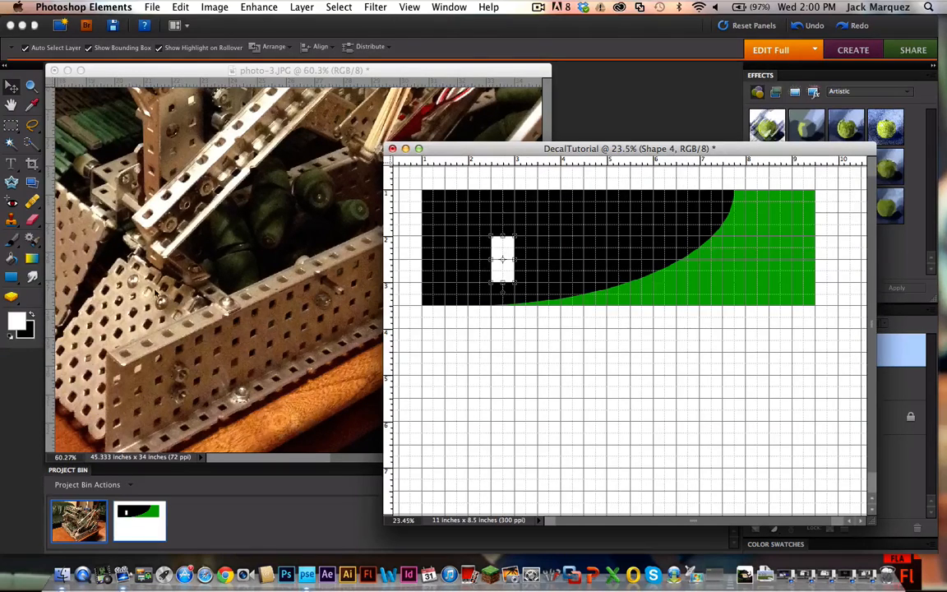
Step: Draw a second white rectangle near the black area's right end and stretch it downward to about 0.5 by 1 inch
left_click(11, 278)
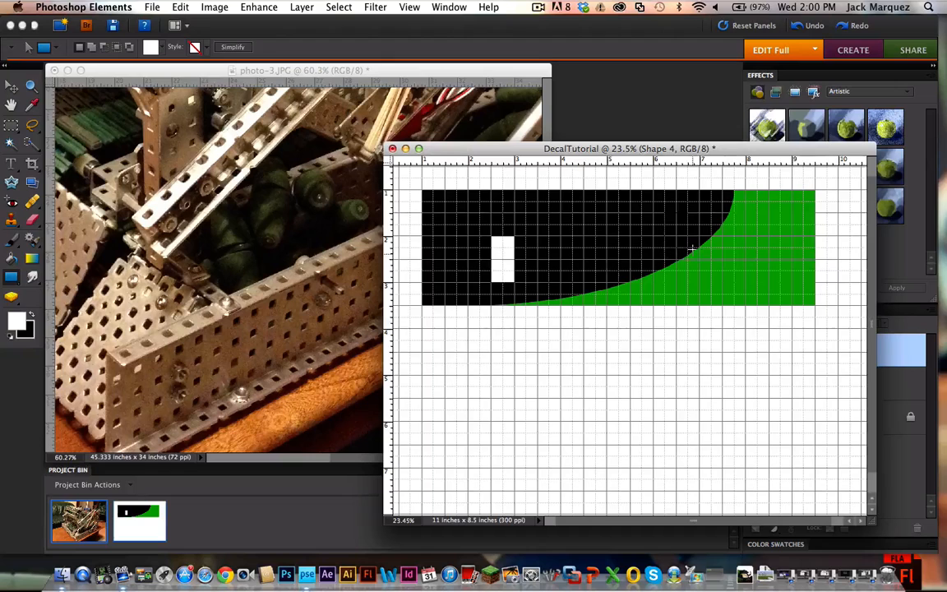
left_click_drag(664, 213, 691, 247)
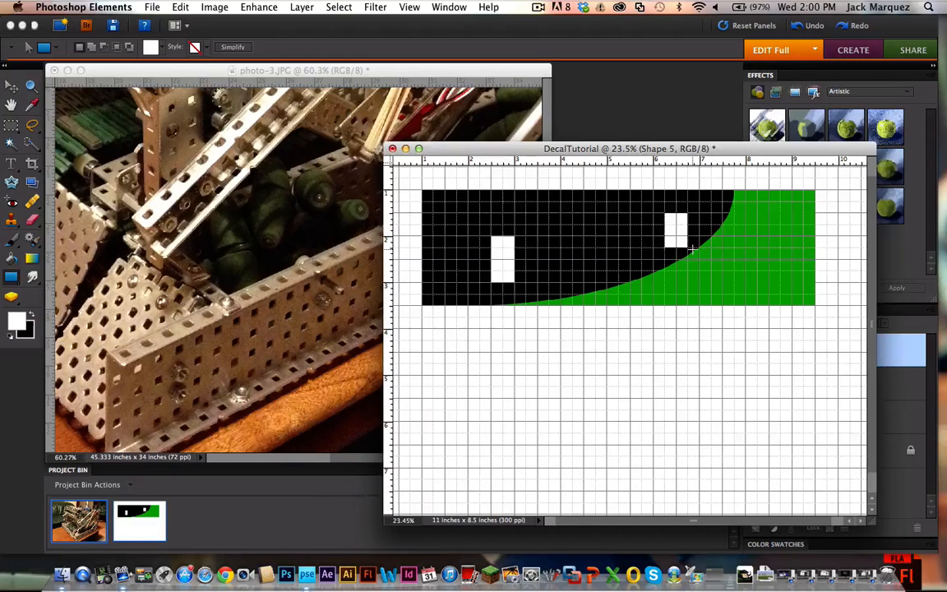
left_click(10, 86)
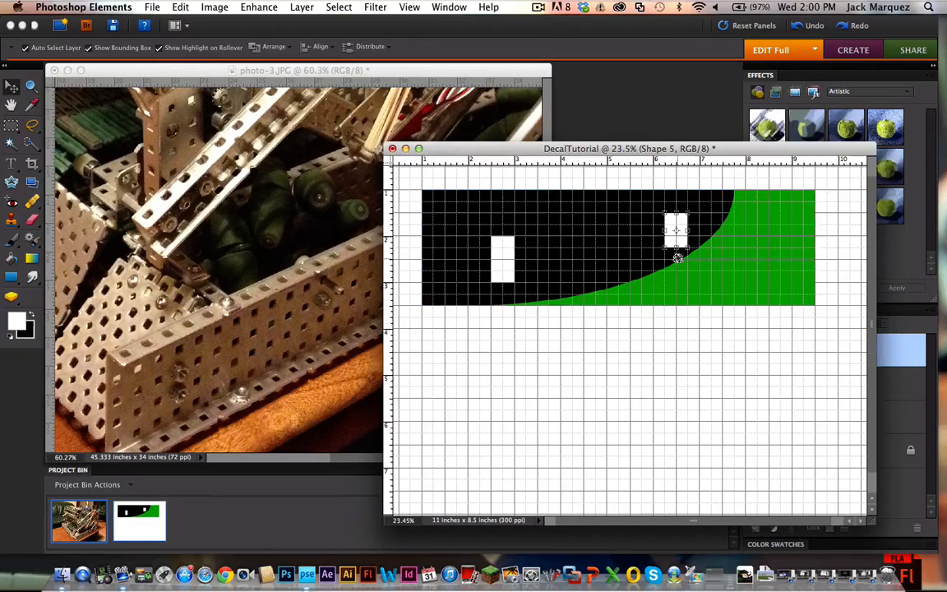
left_click_drag(677, 247, 676, 259)
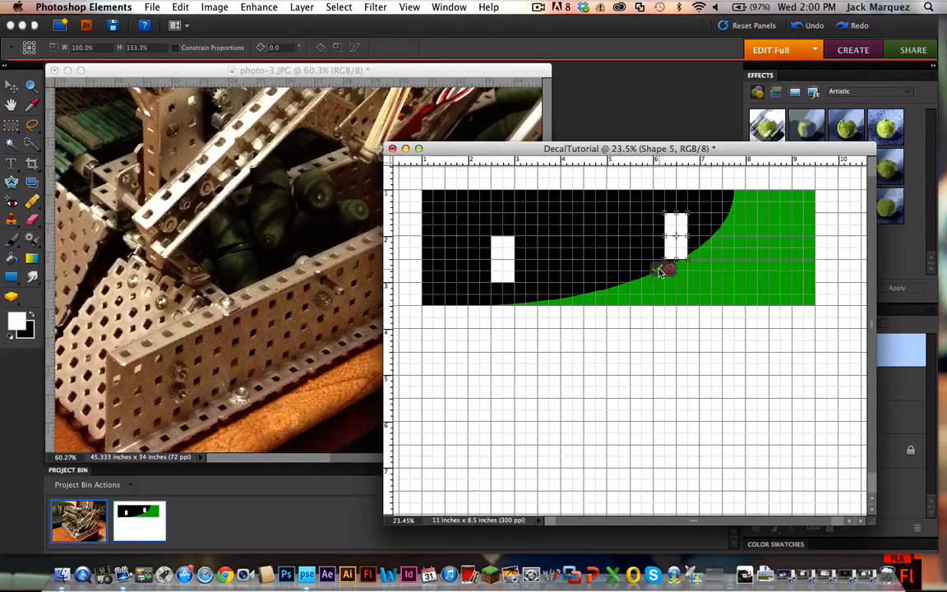
key("Return")
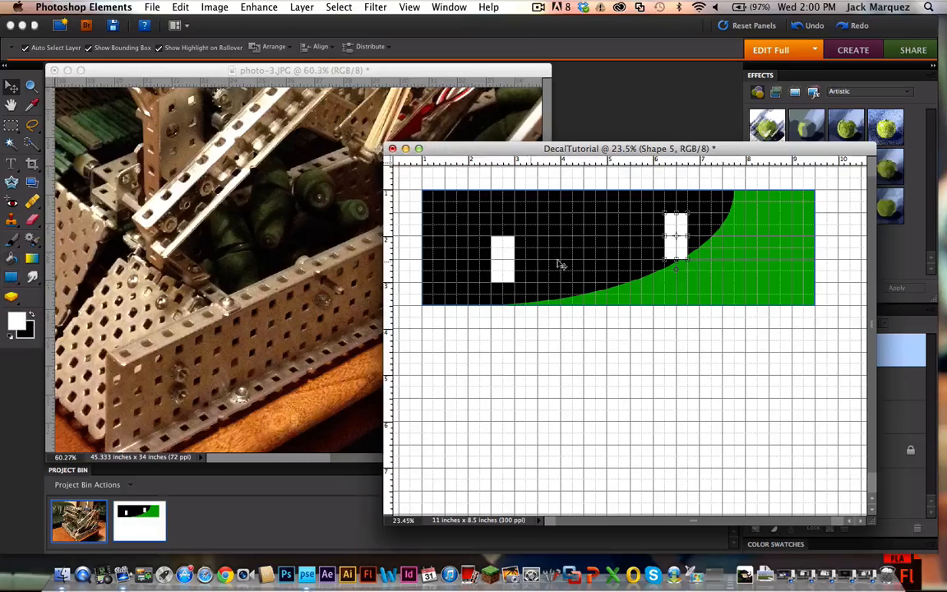
Step: Add a horizontal white rectangle about 1.25 by 0.5 inches beside the second one, then shift the upright one about 0.25 inch right to overlap it
left_click(11, 278)
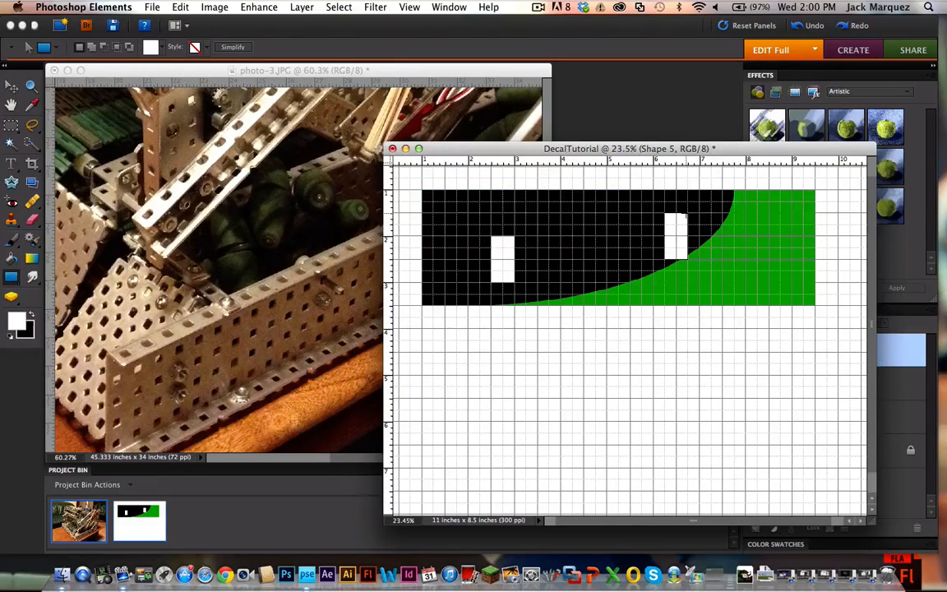
left_click_drag(687, 212, 745, 236)
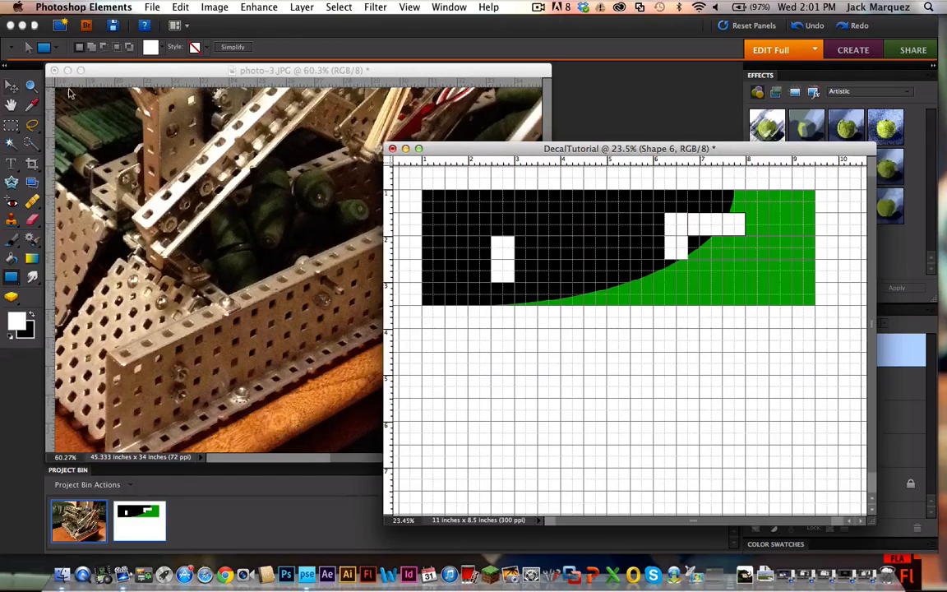
left_click(11, 86)
left_click_drag(662, 248, 676, 249)
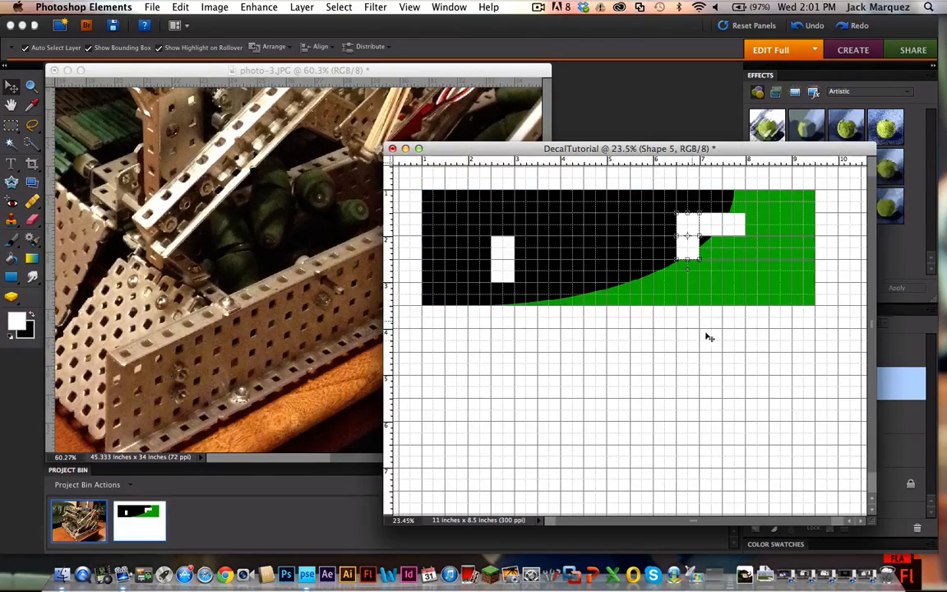
left_click(632, 175)
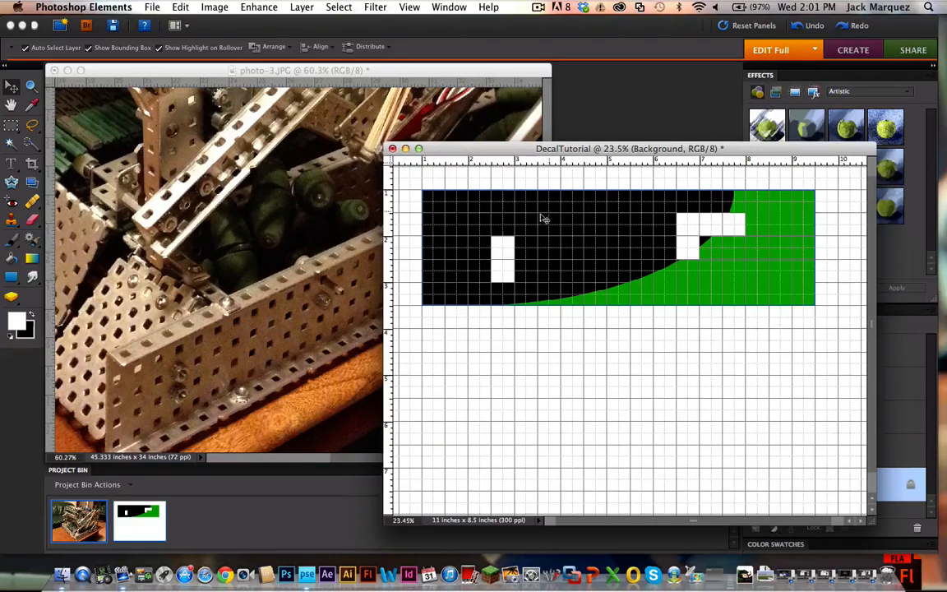
Step: Dock the DecalTutorial document as a tab in the robot photo's window
left_click_drag(614, 150, 582, 147)
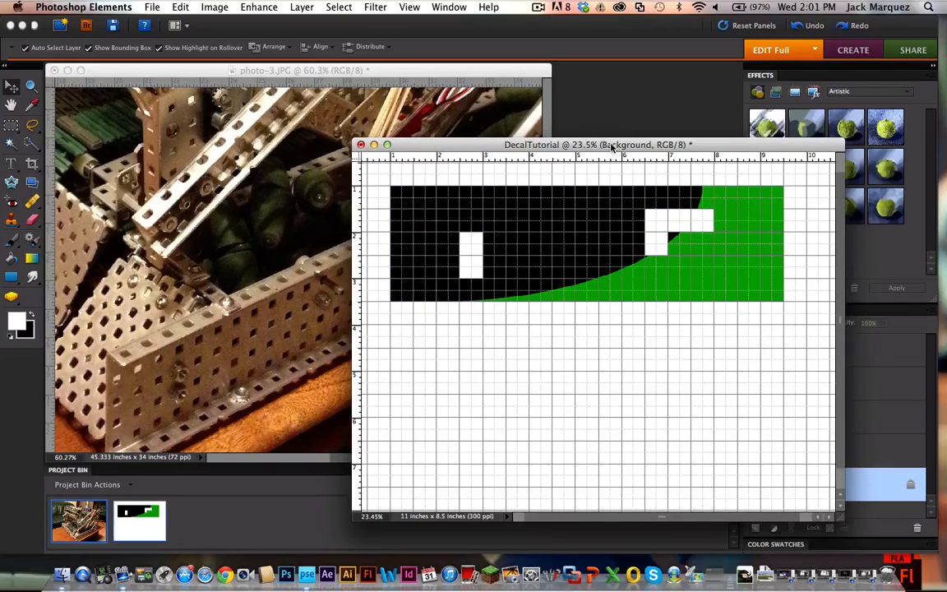
left_click_drag(612, 146, 624, 250)
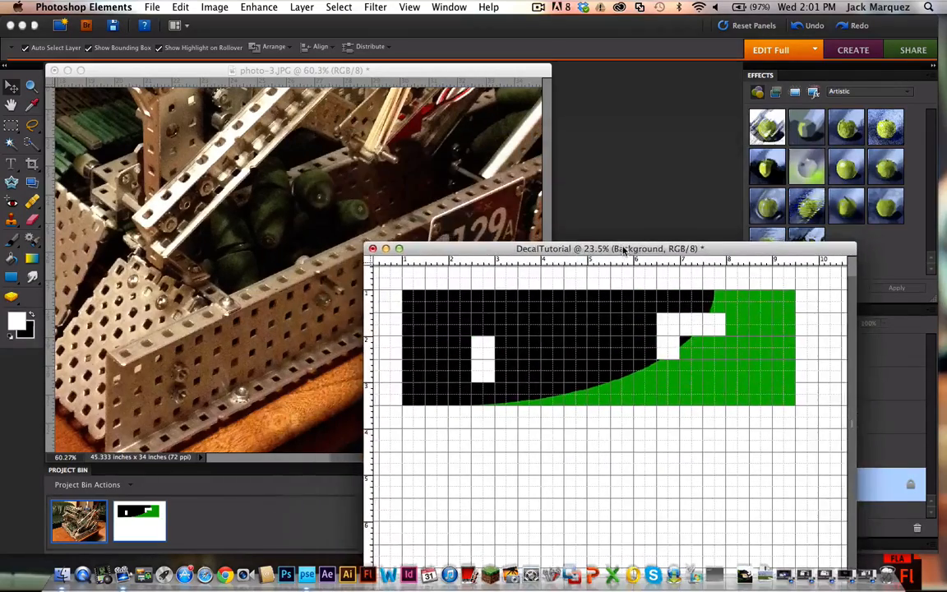
left_click_drag(424, 250, 146, 89)
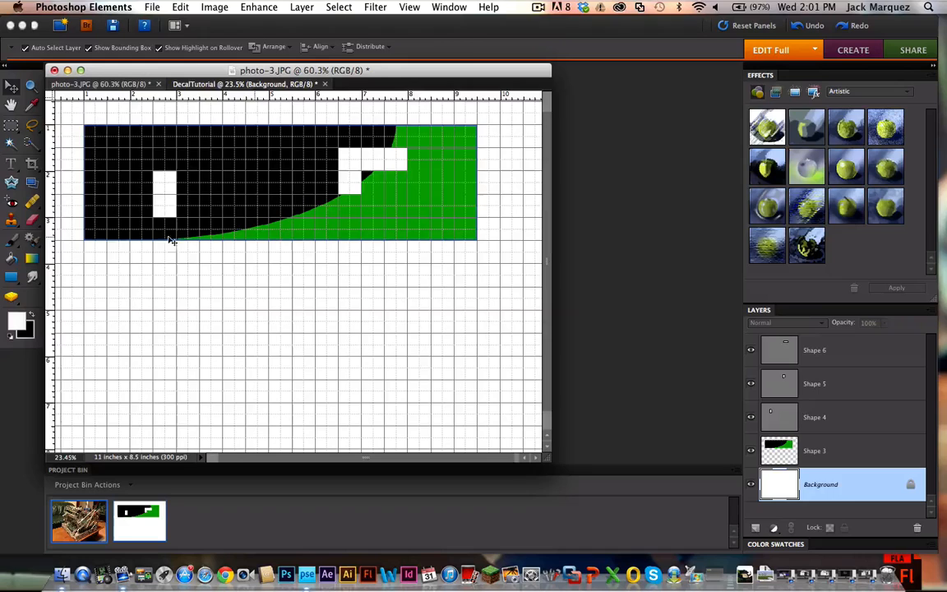
Step: Add the text "3129" in white 80 pt Impact over the decal's green area
left_click(12, 166)
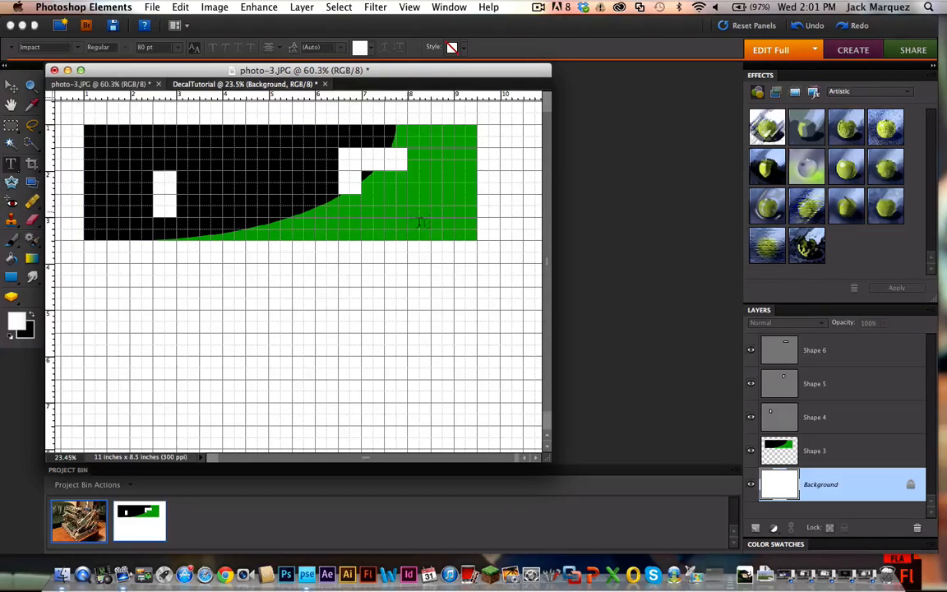
left_click(369, 217)
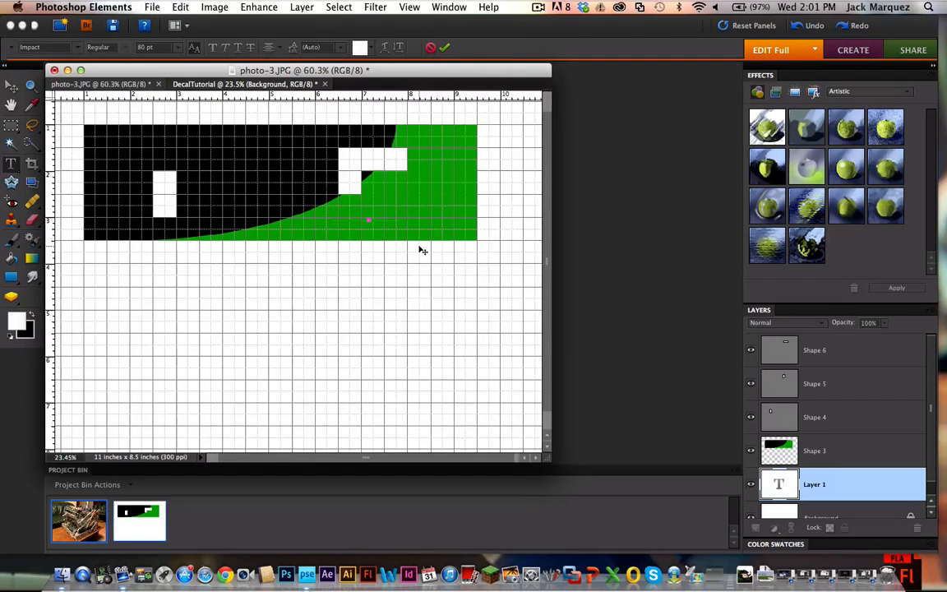
left_click(842, 496)
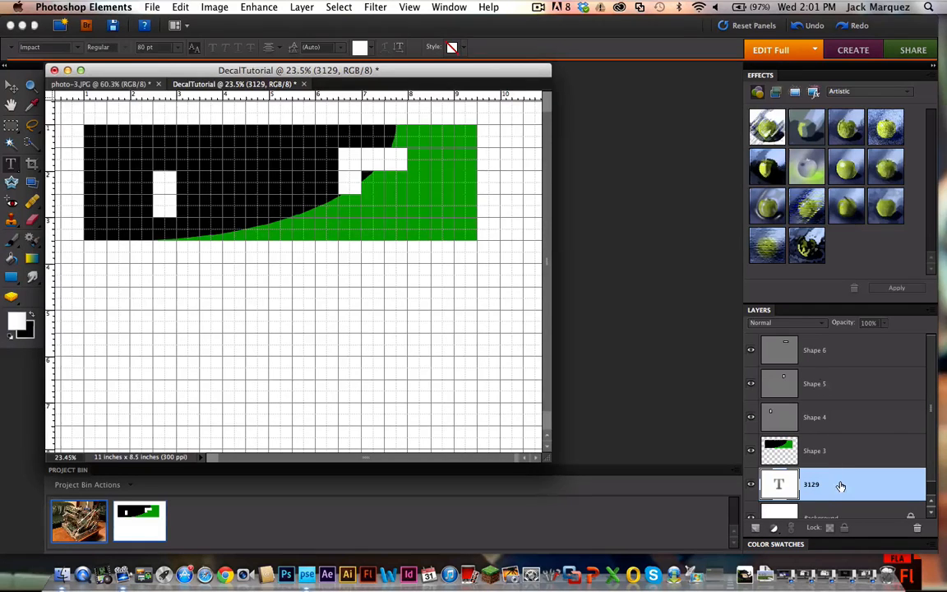
Step: Bring the 3129 text layer above all other layers and place the number in the green area's lower right corner
left_click_drag(839, 485, 834, 342)
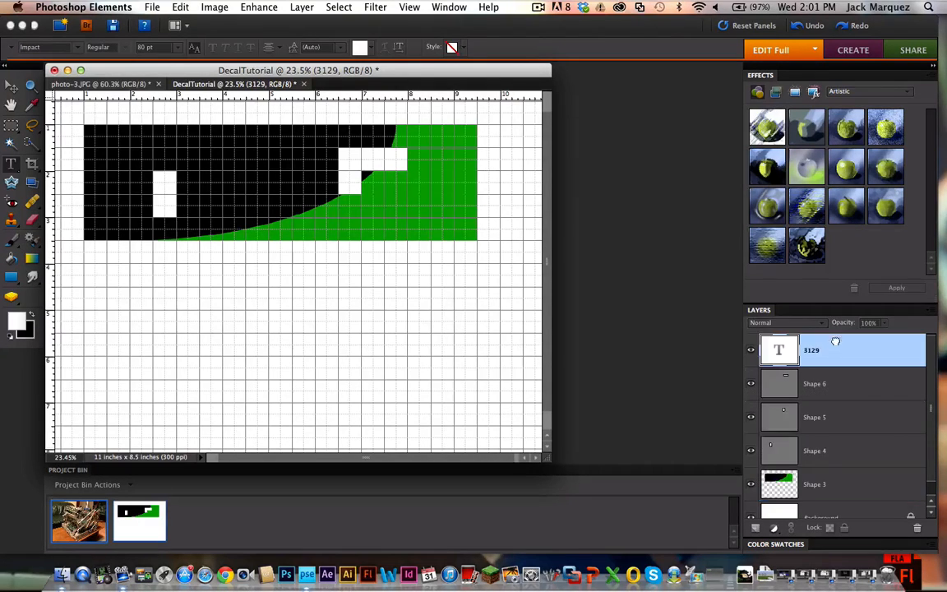
left_click(14, 88)
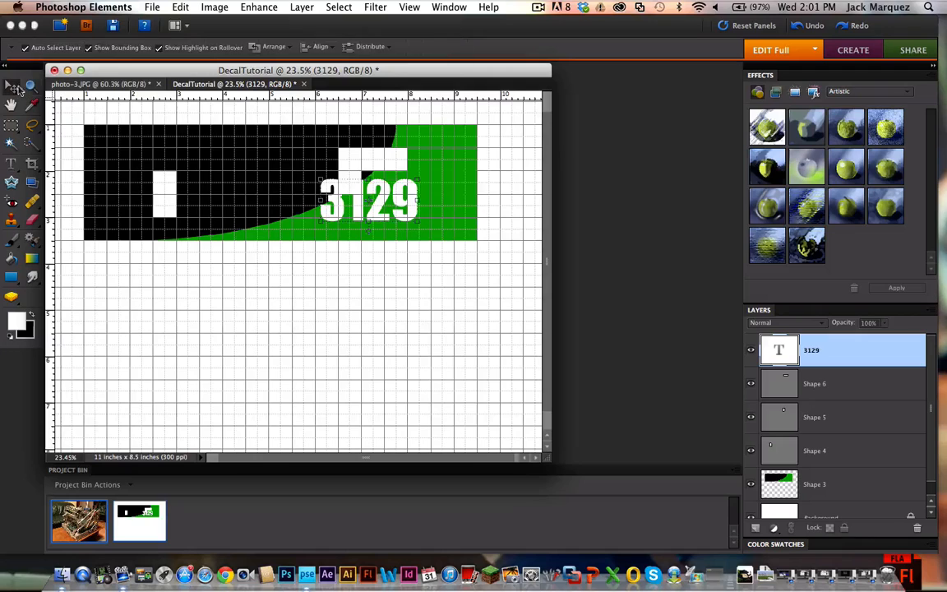
left_click_drag(397, 212, 446, 218)
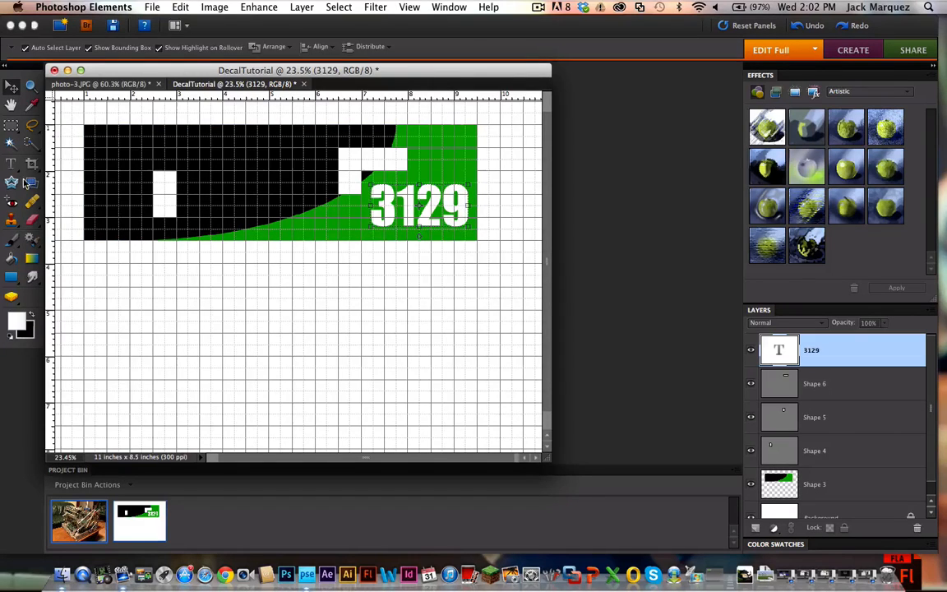
Step: Change the color of the 3129 text to black
left_click(12, 163)
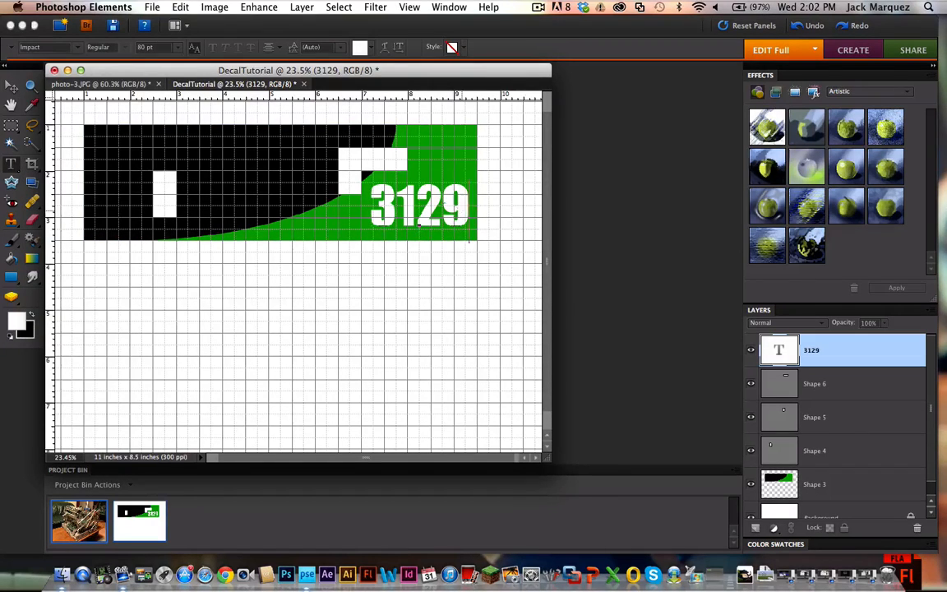
double_click(419, 218)
left_click(359, 46)
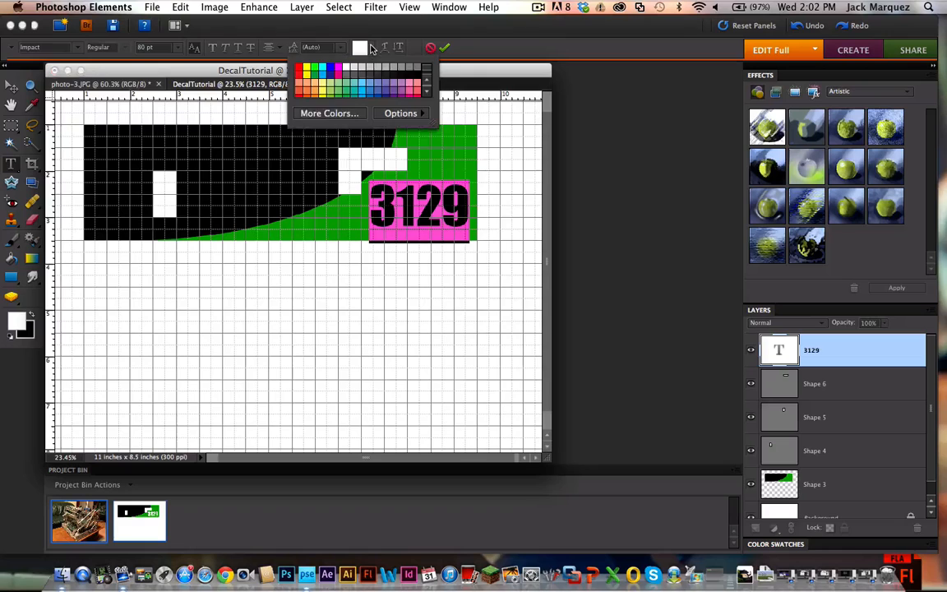
left_click(423, 67)
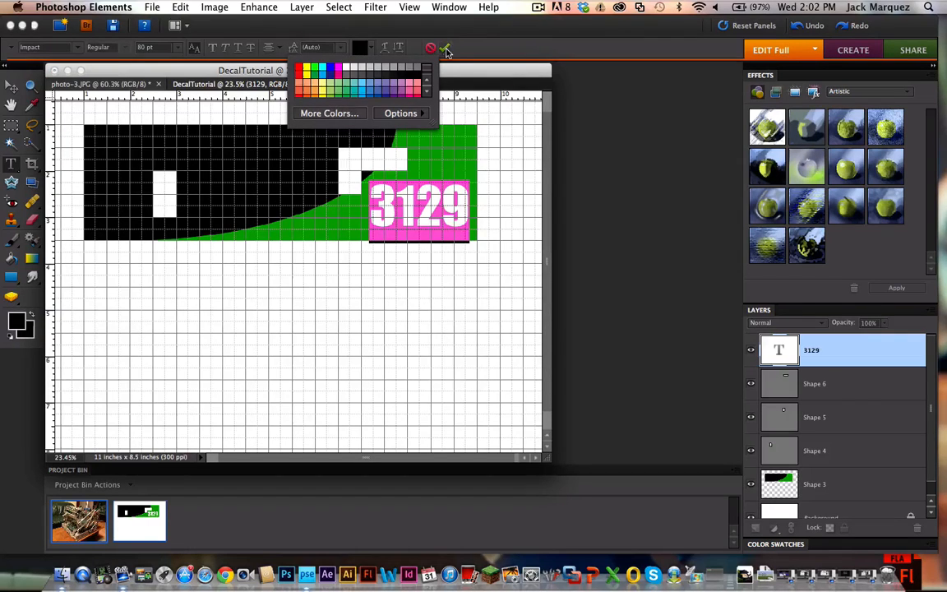
left_click(444, 48)
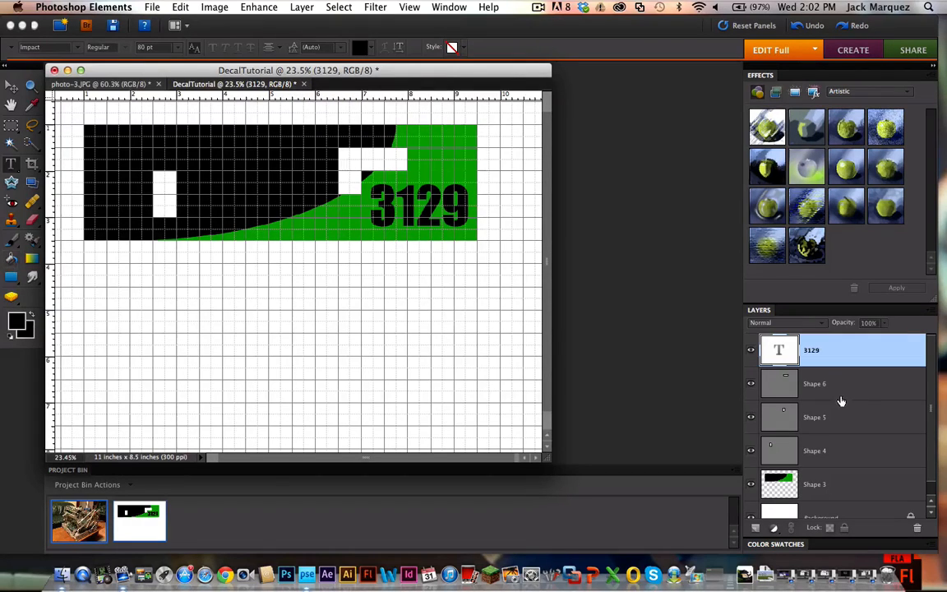
left_click(107, 151)
left_click(274, 47)
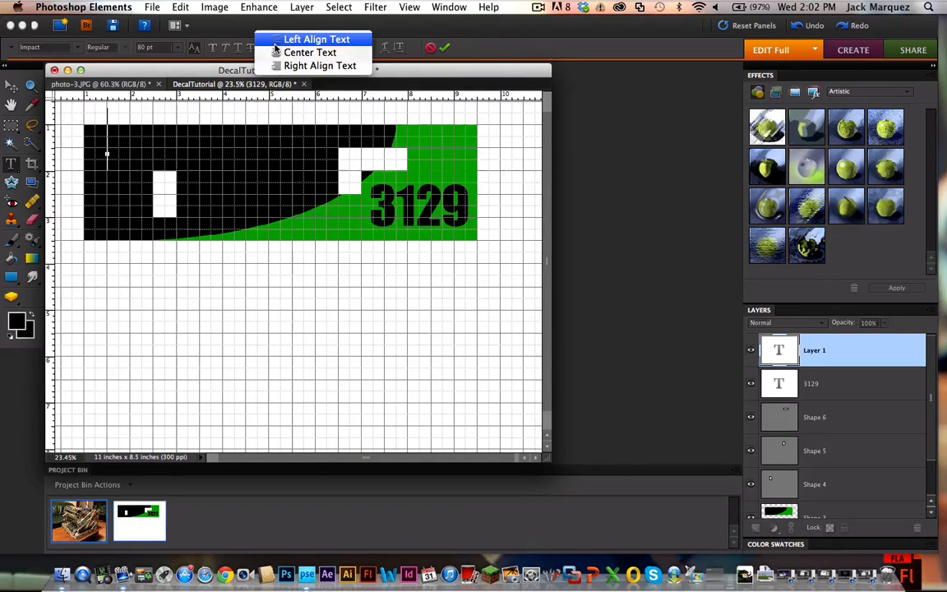
left_click(275, 43)
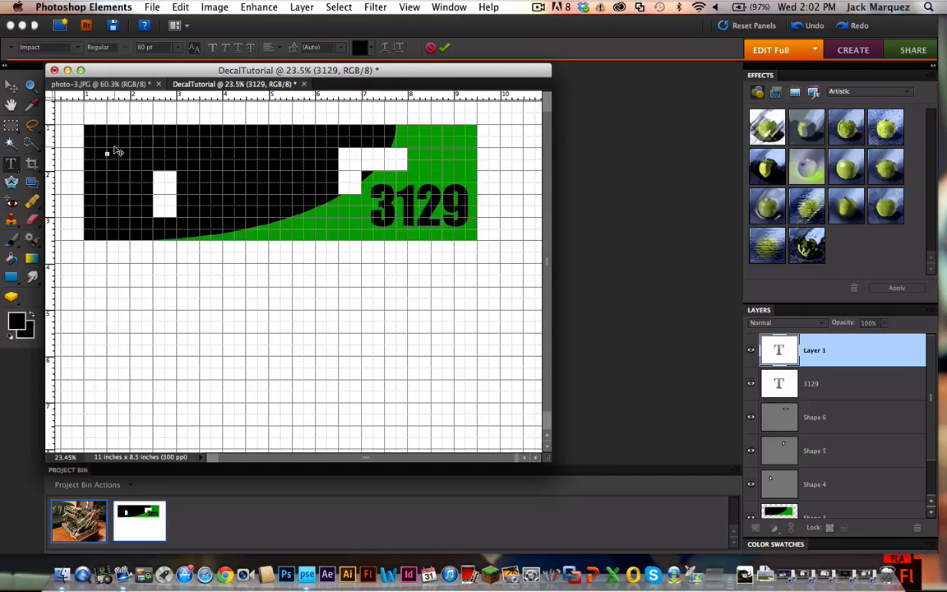
left_click(72, 47)
mouse_move(107, 10)
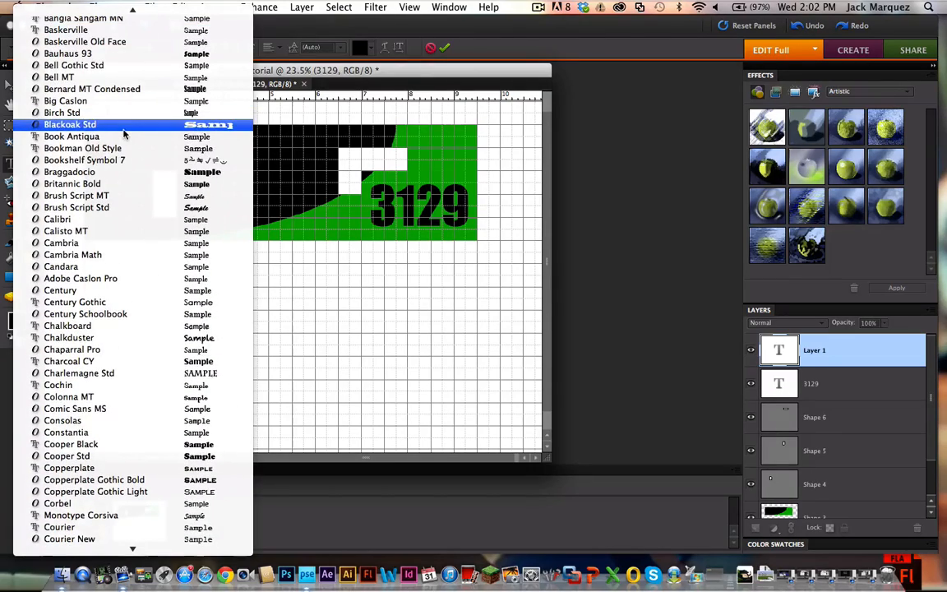
left_click(169, 483)
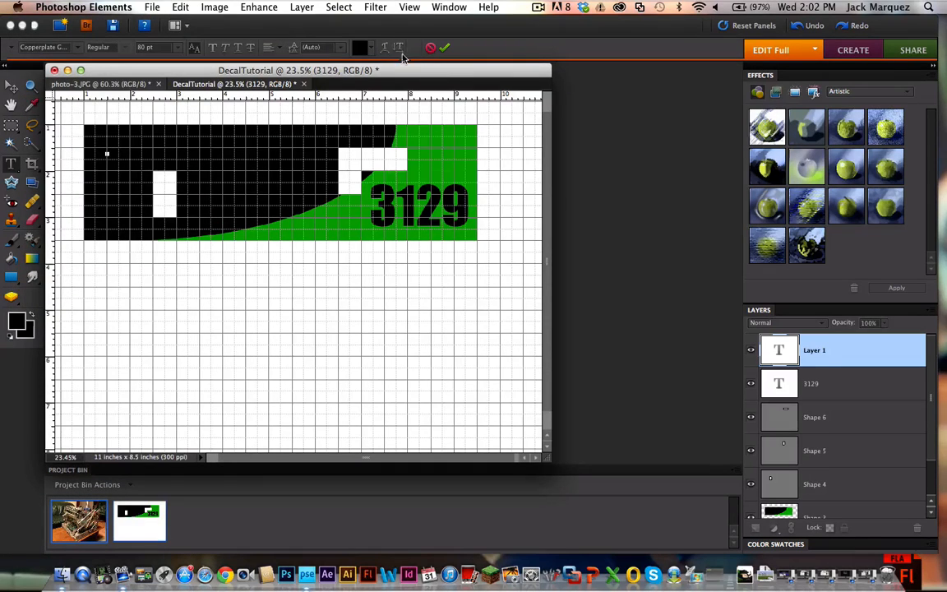
left_click(371, 49)
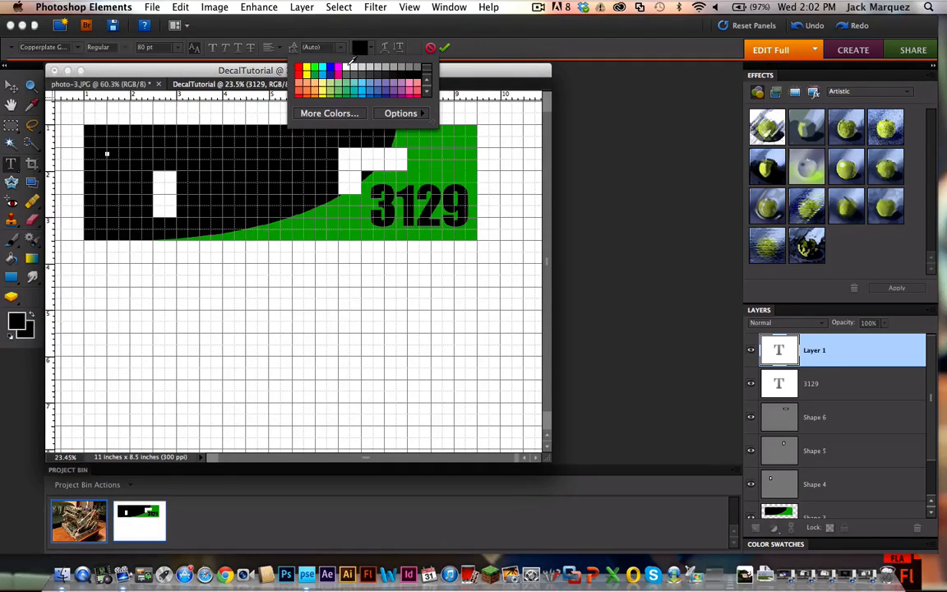
left_click(348, 64)
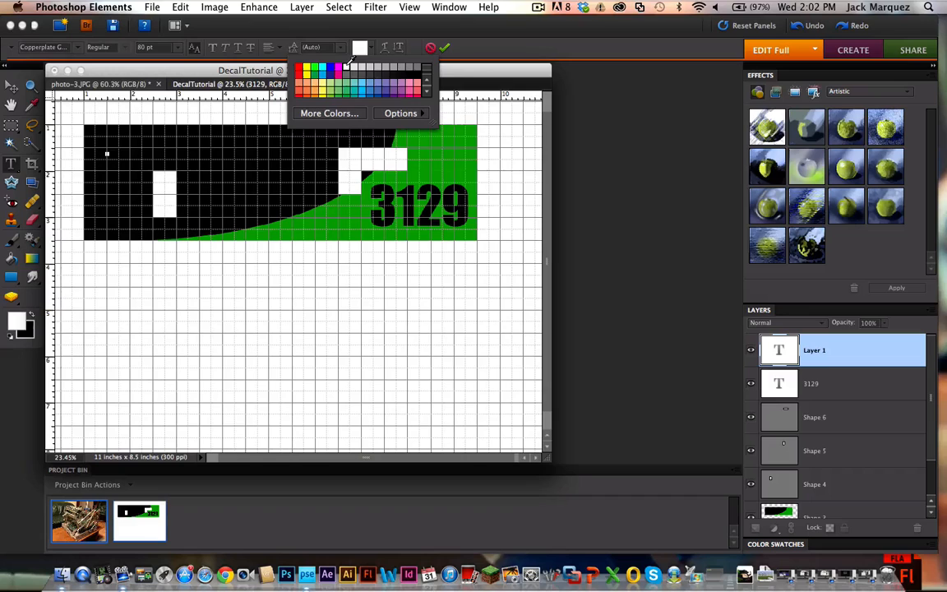
left_click(446, 46)
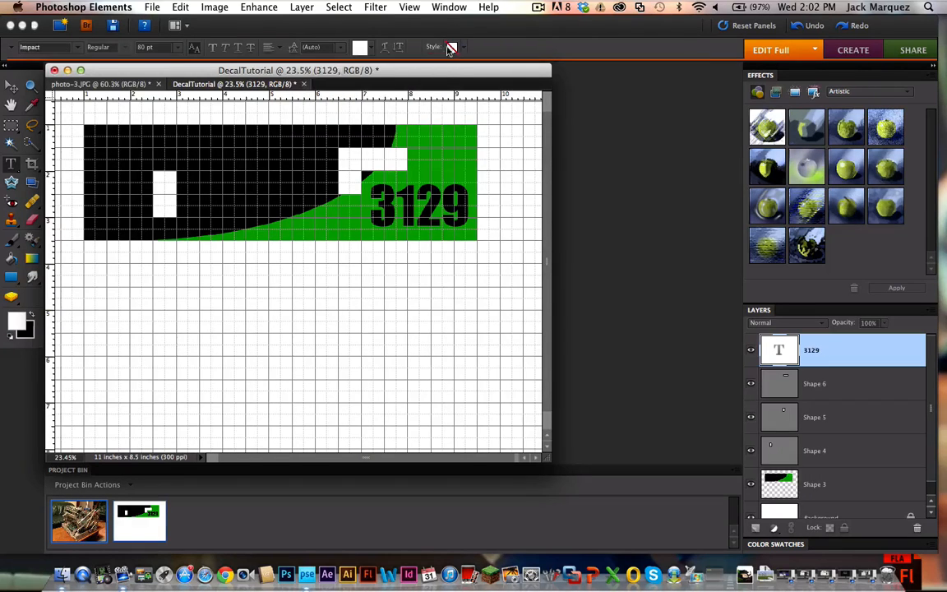
key("g")
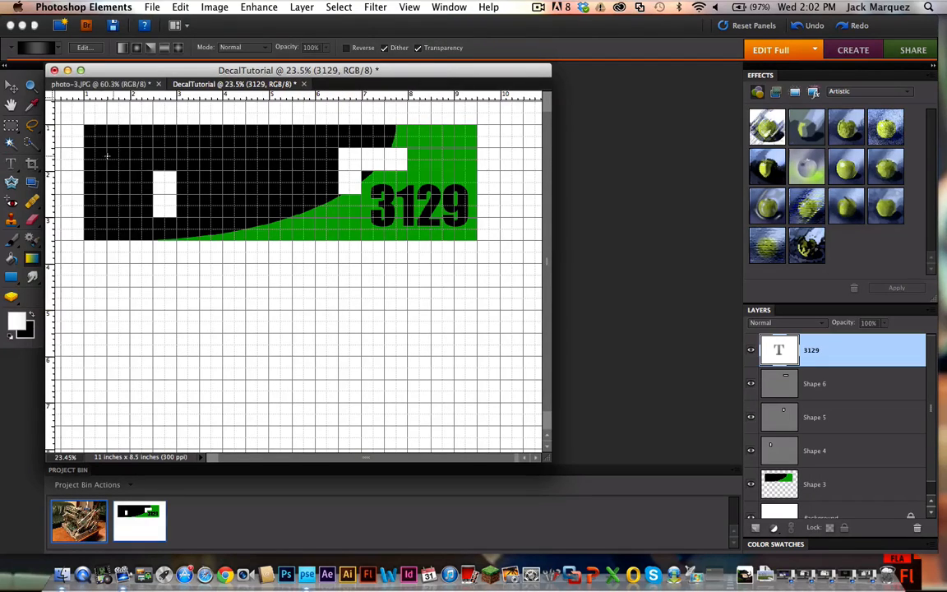
Step: Start a new text with "G" in the black area's upper left corner and set its font to Copperplate Gothic Bold
left_click(10, 163)
left_click(110, 156)
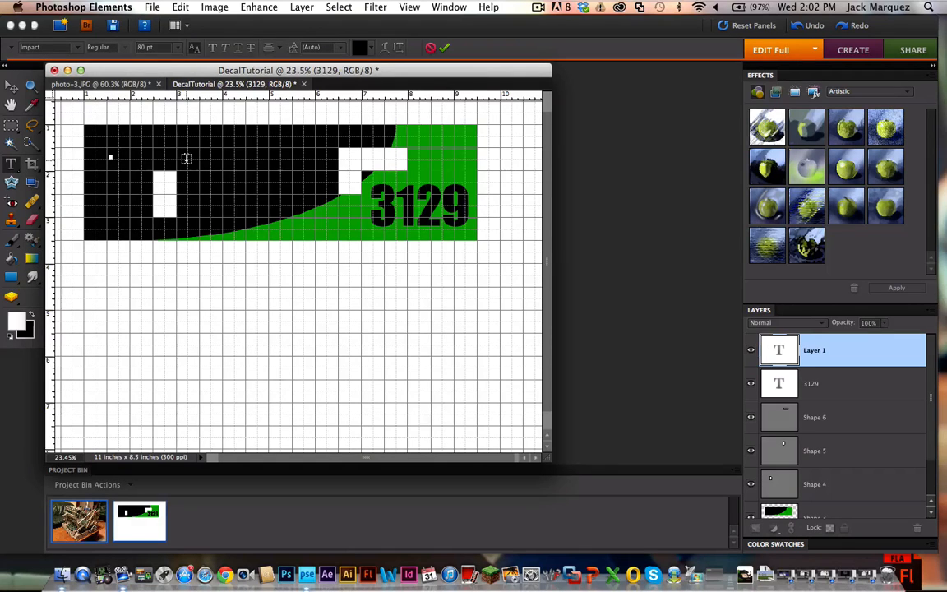
double_click(113, 136)
left_click(74, 47)
scroll(117, 80, "up", 10)
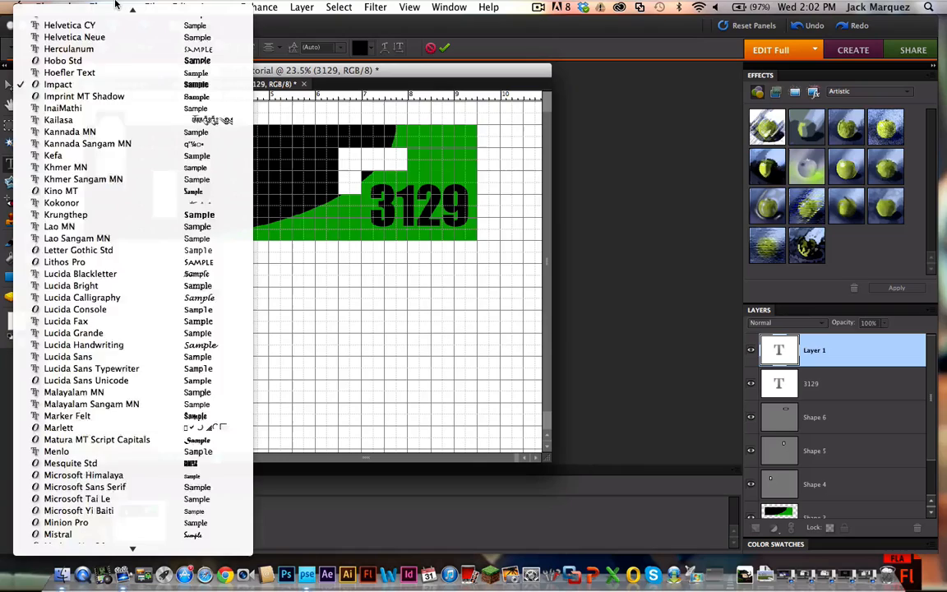
scroll(117, 80, "up", 8)
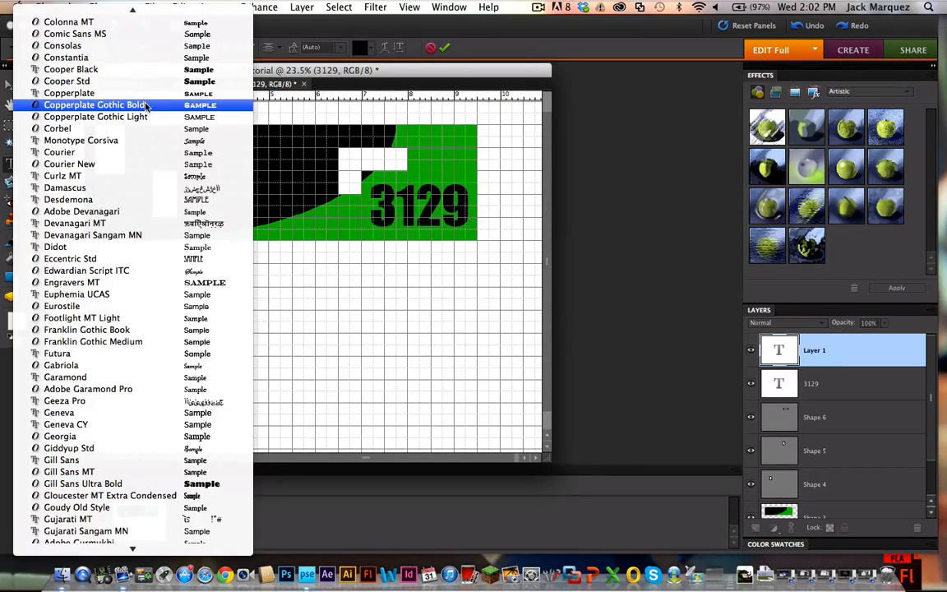
left_click(146, 105)
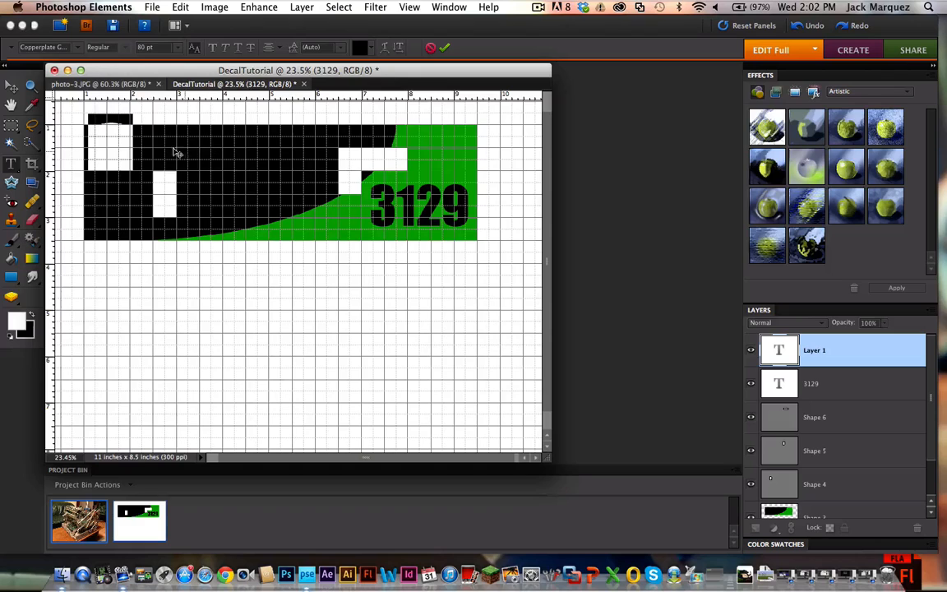
Step: Change the color of the letter G to white
left_click(119, 136)
left_click_drag(130, 143, 86, 141)
left_click(374, 48)
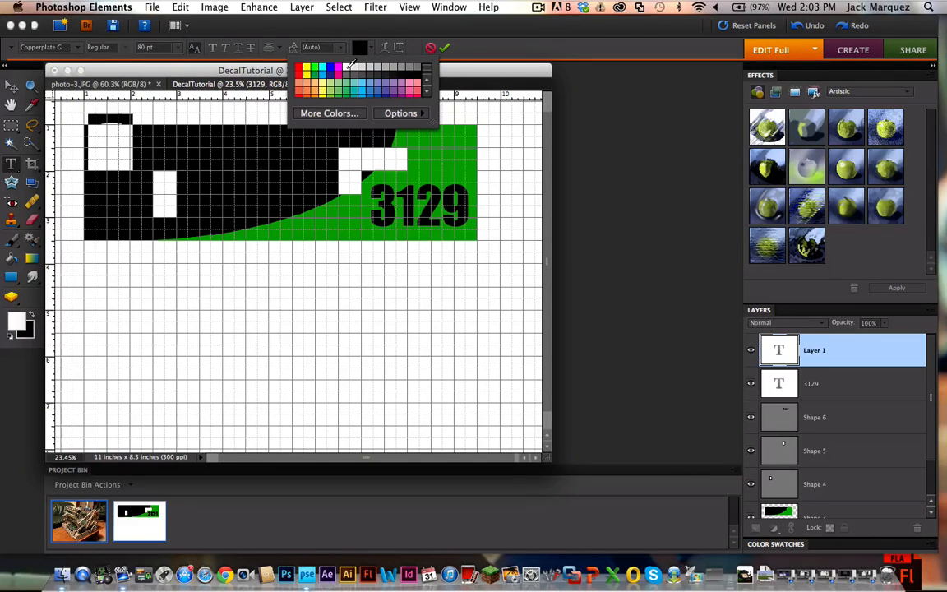
left_click(347, 66)
left_click(123, 132)
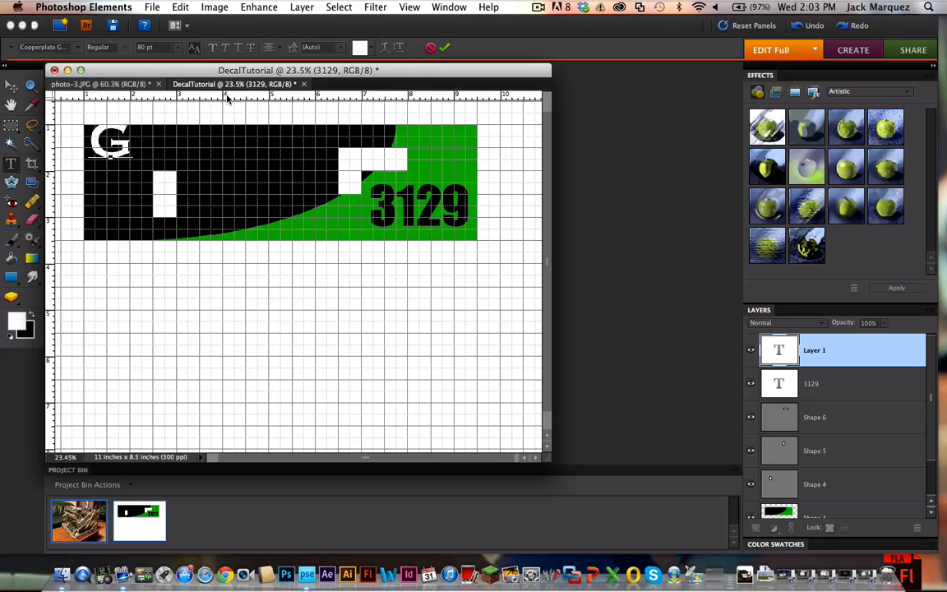
Step: Complete the white text after the G so that it reads "GREEN MACHHHHINE"
type("R")
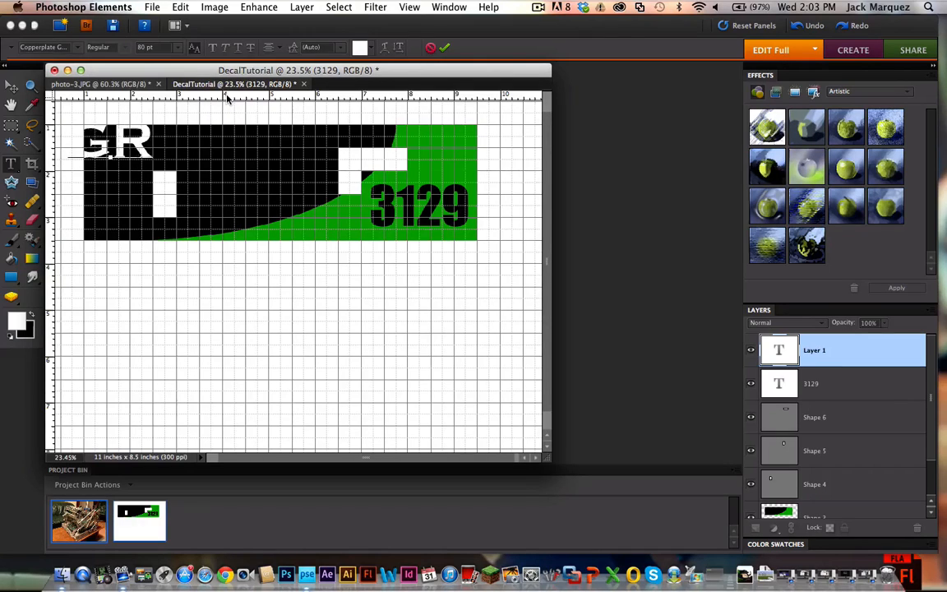
type("EEN")
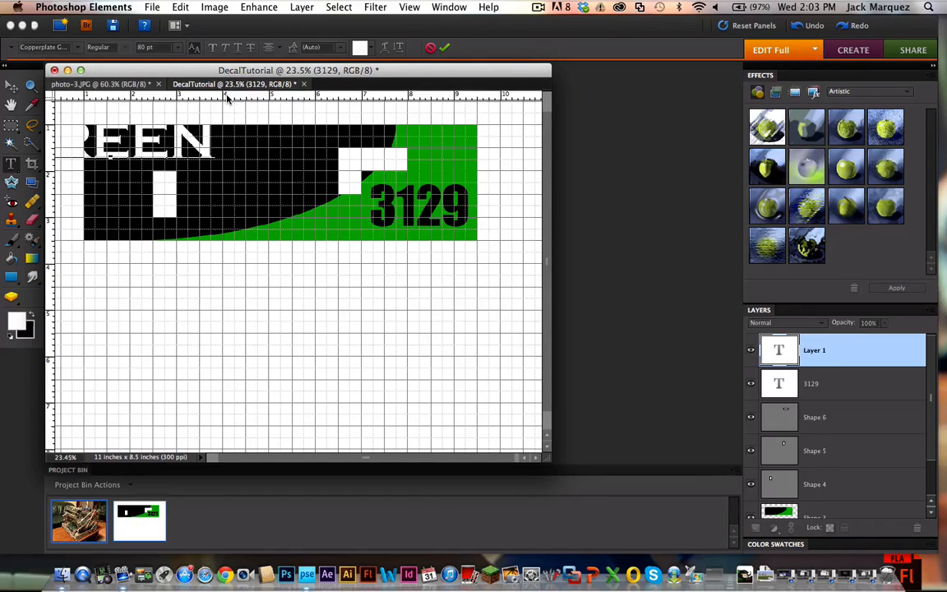
type(" MACHHH")
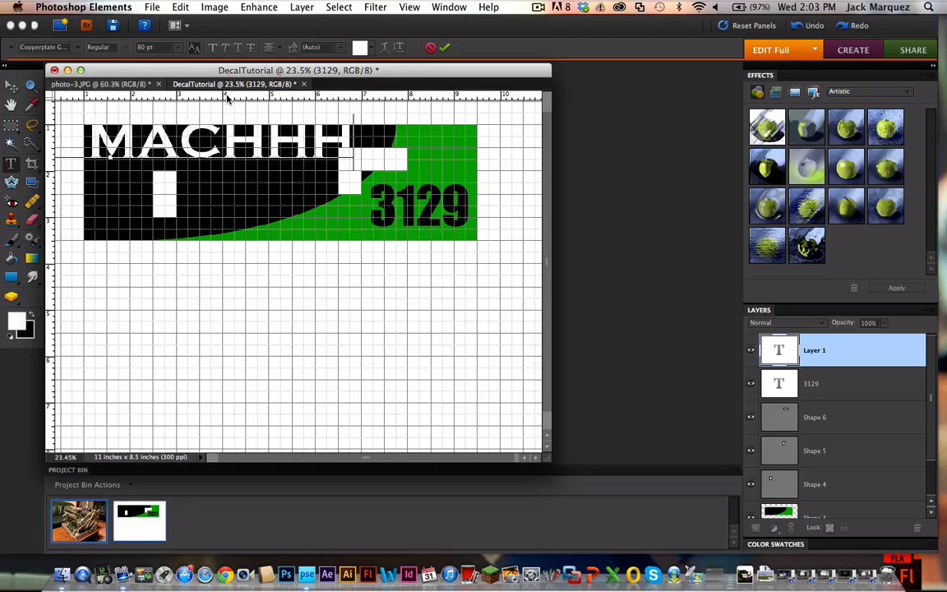
type("HHINE")
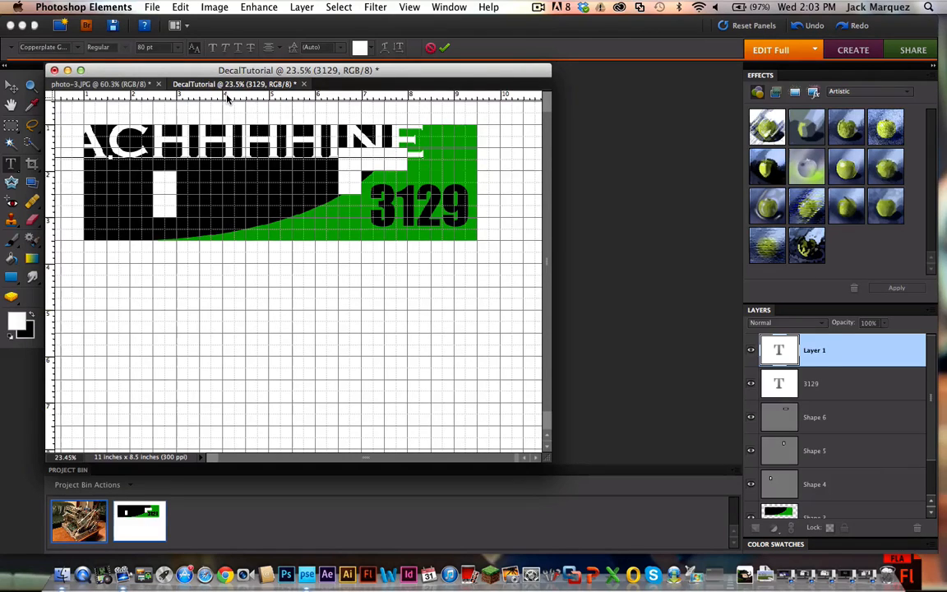
Step: Reduce the letters after "GR" in the GREEN MACHHHHINE text to 36 pt and commit the text
left_click_drag(425, 136, 31, 126)
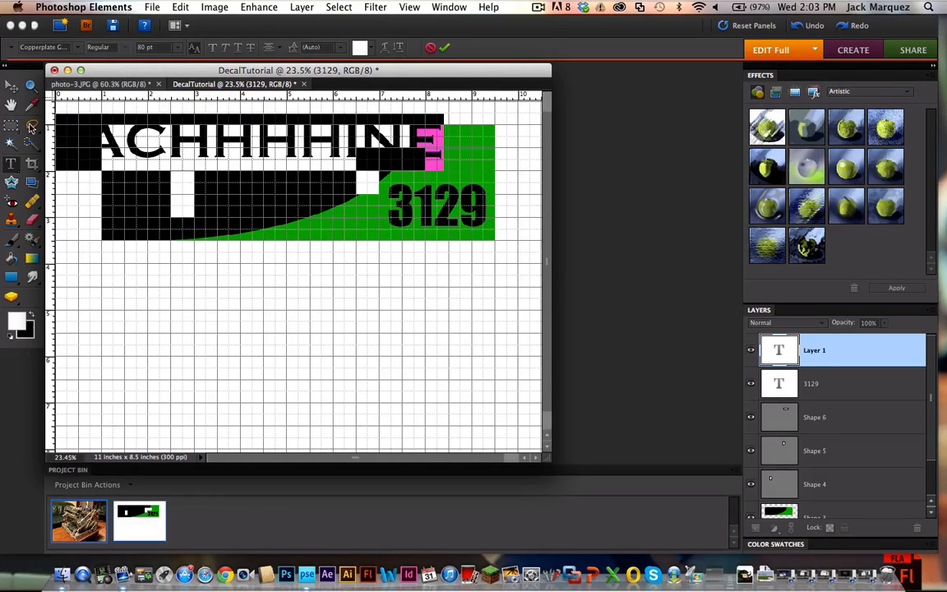
left_click(176, 47)
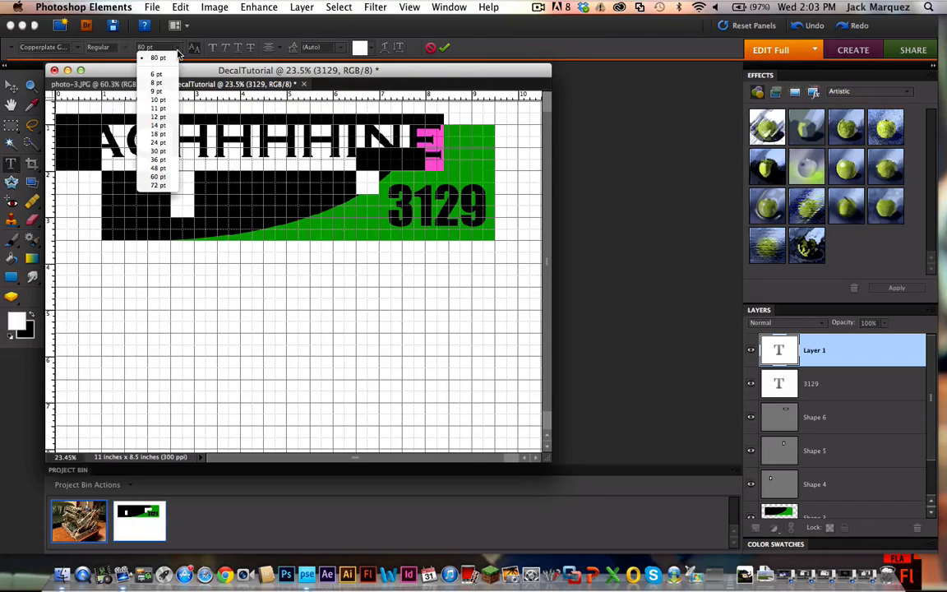
left_click(170, 160)
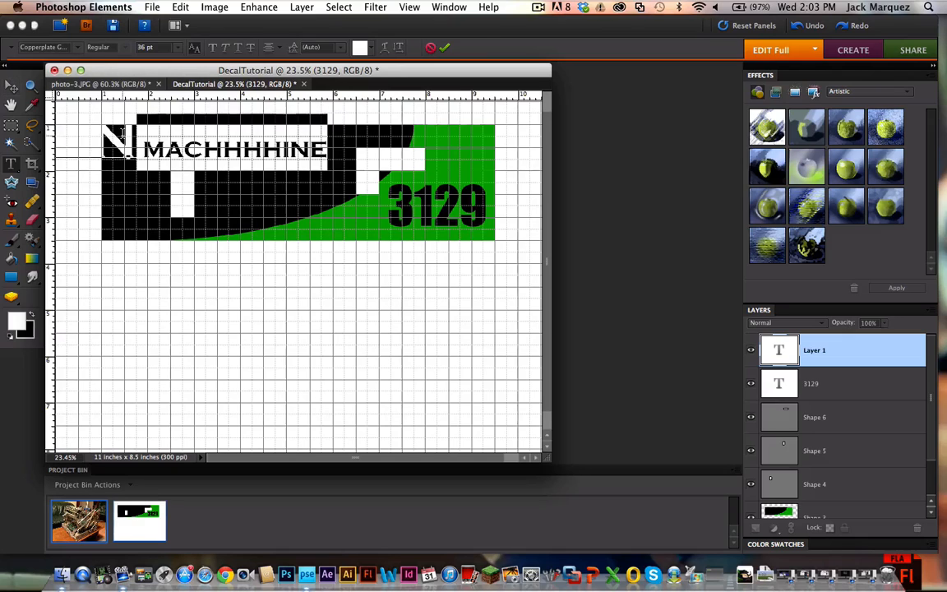
left_click_drag(132, 140, 58, 138)
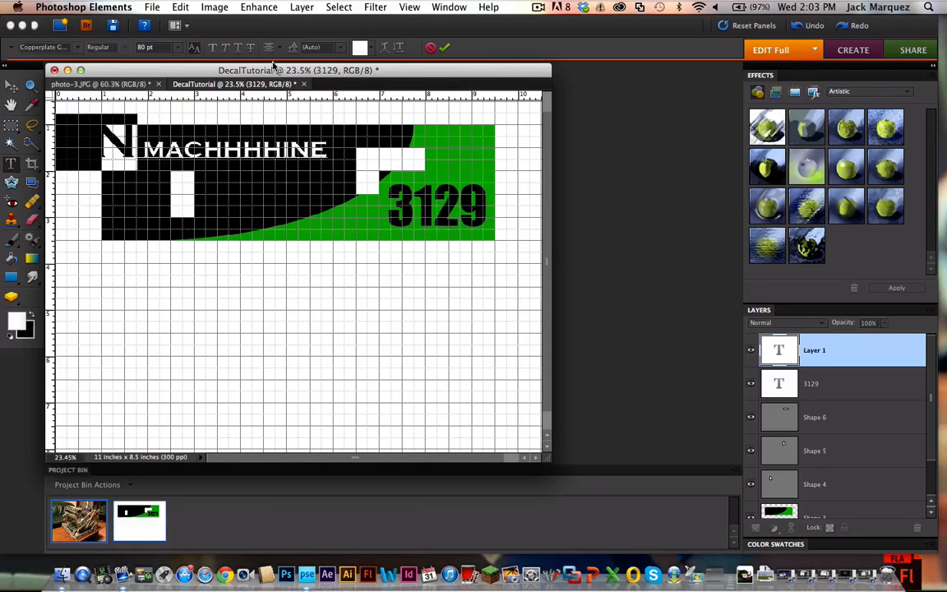
left_click(177, 47)
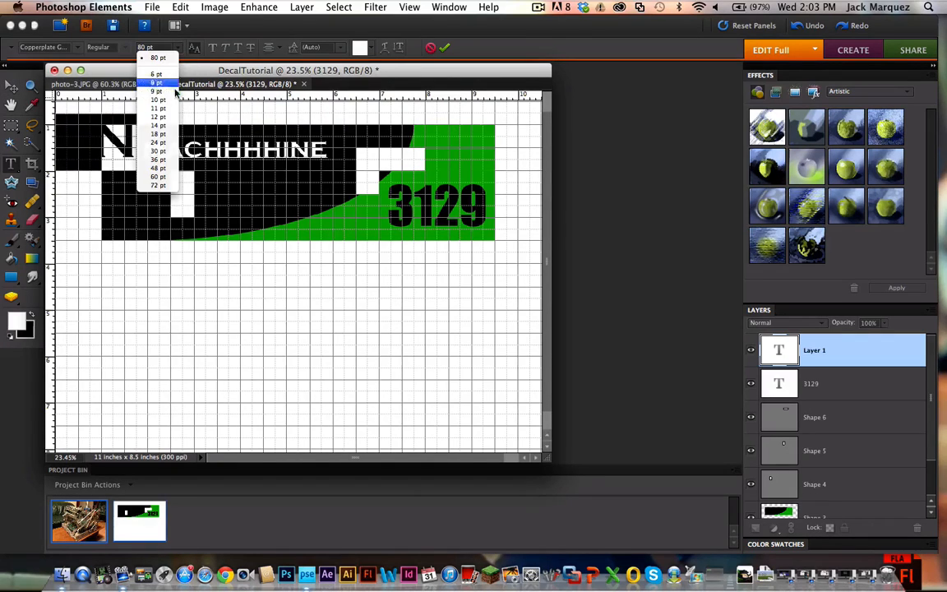
left_click(158, 160)
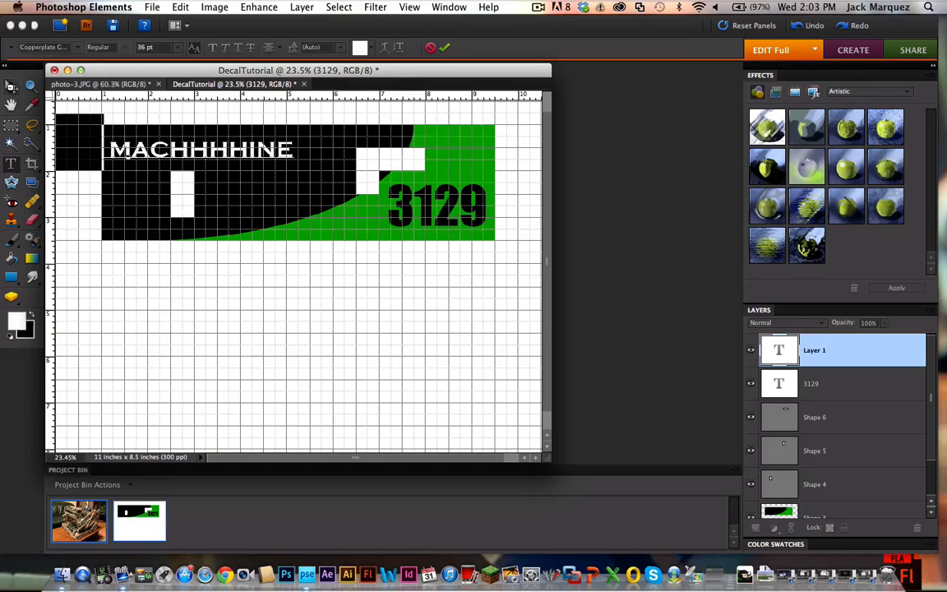
left_click(12, 86)
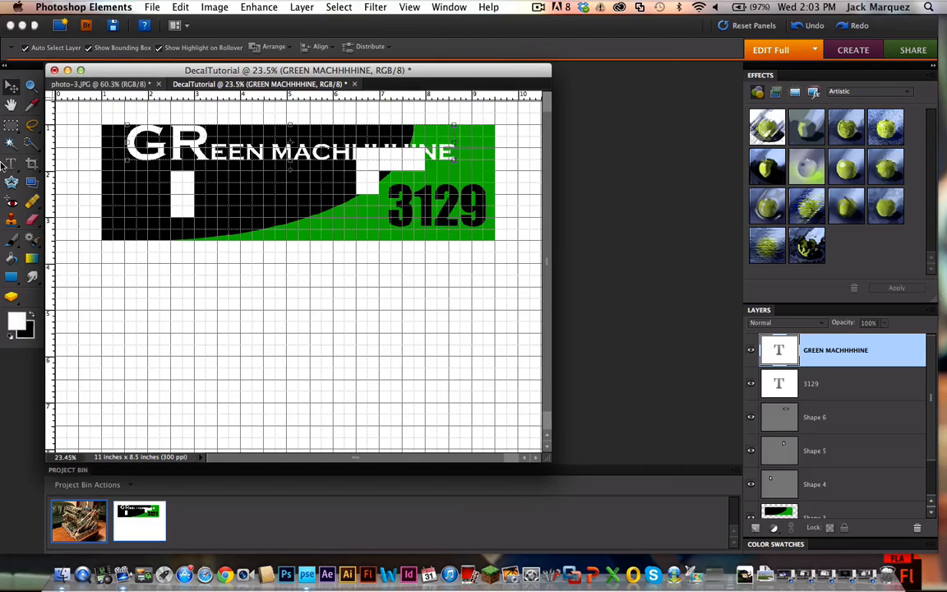
Step: Set the letters "GR" to 36 pt to match the rest of the GREEN MACHHHHINE text
left_click(11, 163)
left_click_drag(210, 144, 125, 144)
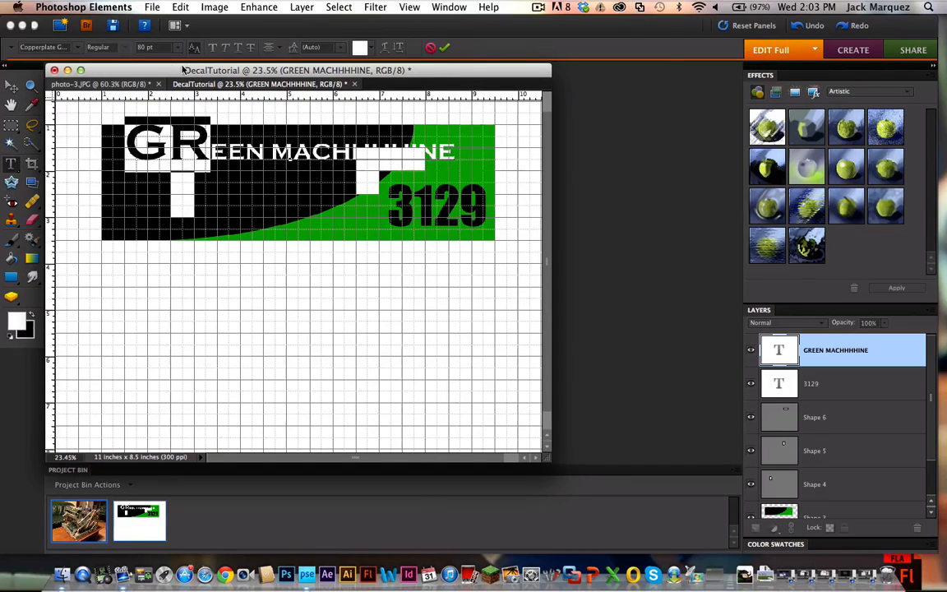
left_click(164, 47)
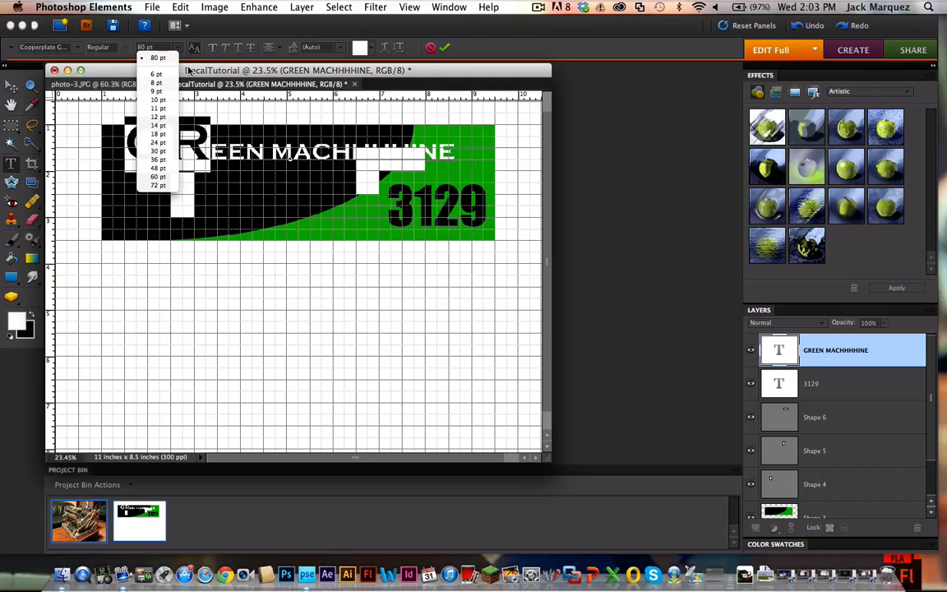
left_click(162, 160)
left_click(236, 149)
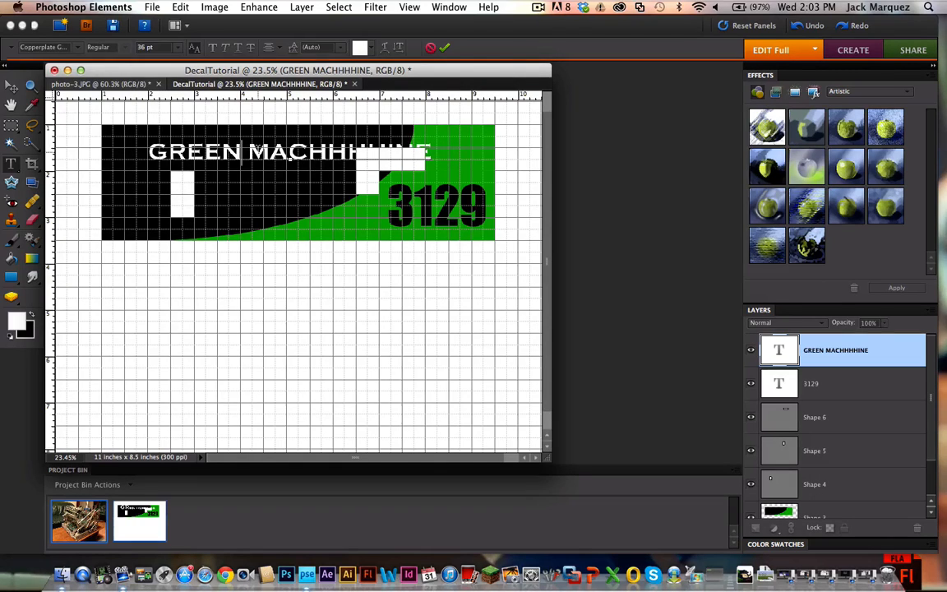
Step: Make the whole GREEN MACHHHHINE text bold and italic and move it toward the decal's upper left corner
left_click_drag(149, 151, 434, 129)
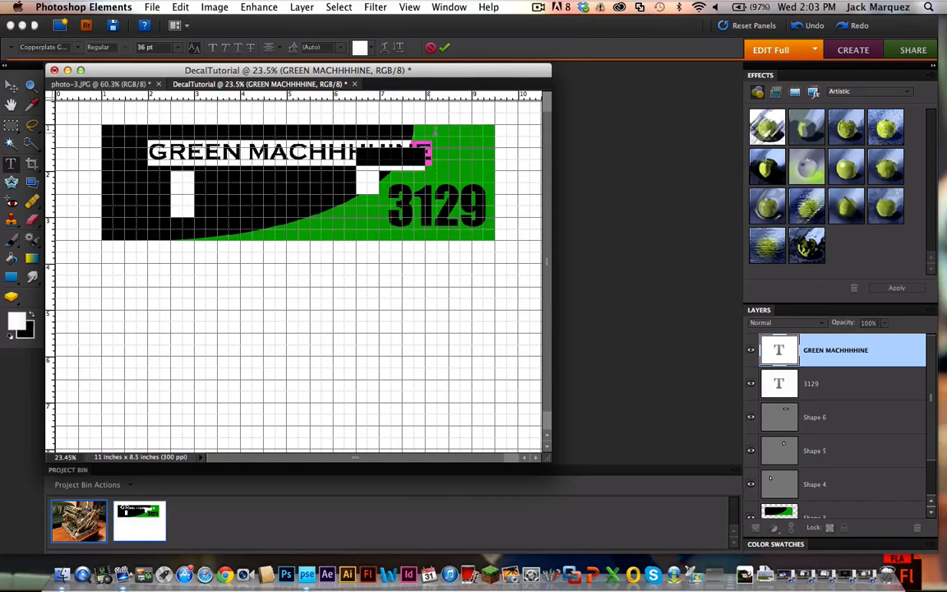
left_click(212, 49)
left_click(228, 50)
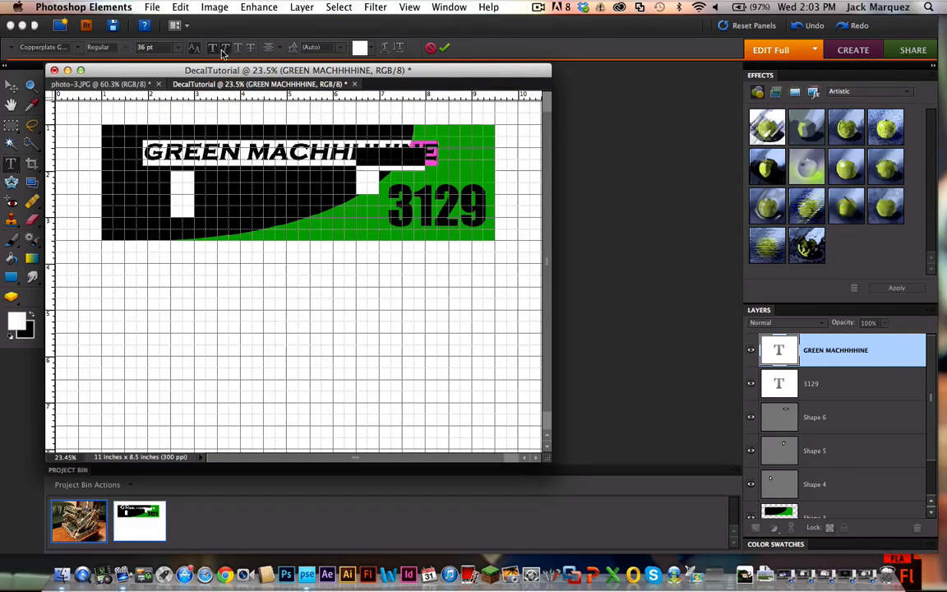
left_click(11, 86)
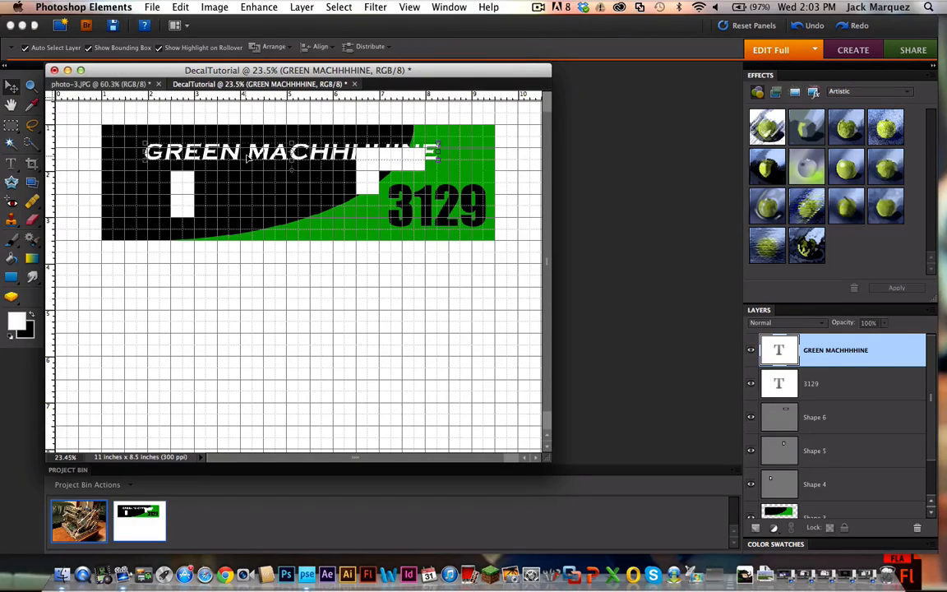
left_click_drag(249, 156, 212, 151)
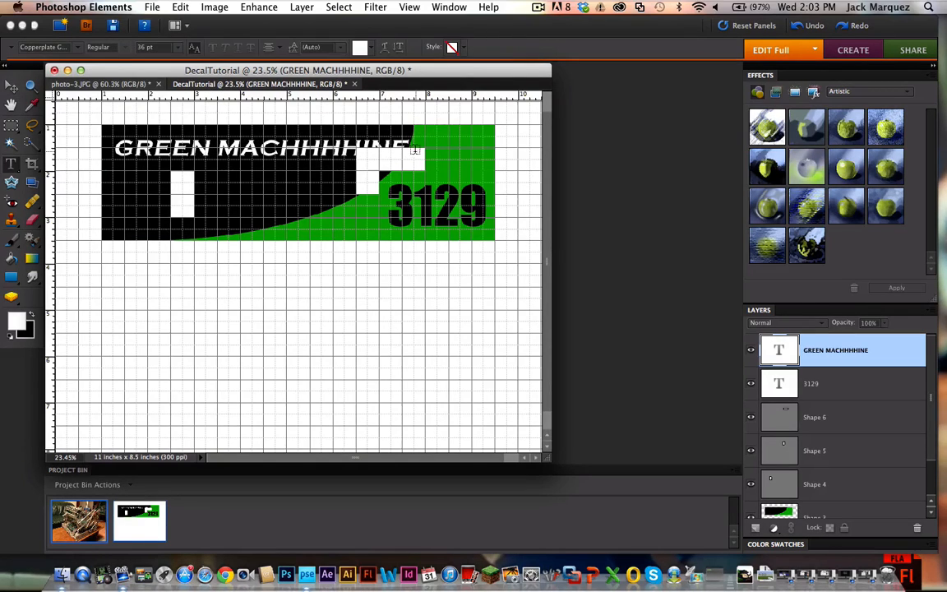
Step: Set the GREEN MACHHHHINE text to 30 pt and move it so that it ends at the right white cutout's left edge
left_click_drag(407, 148, 111, 147)
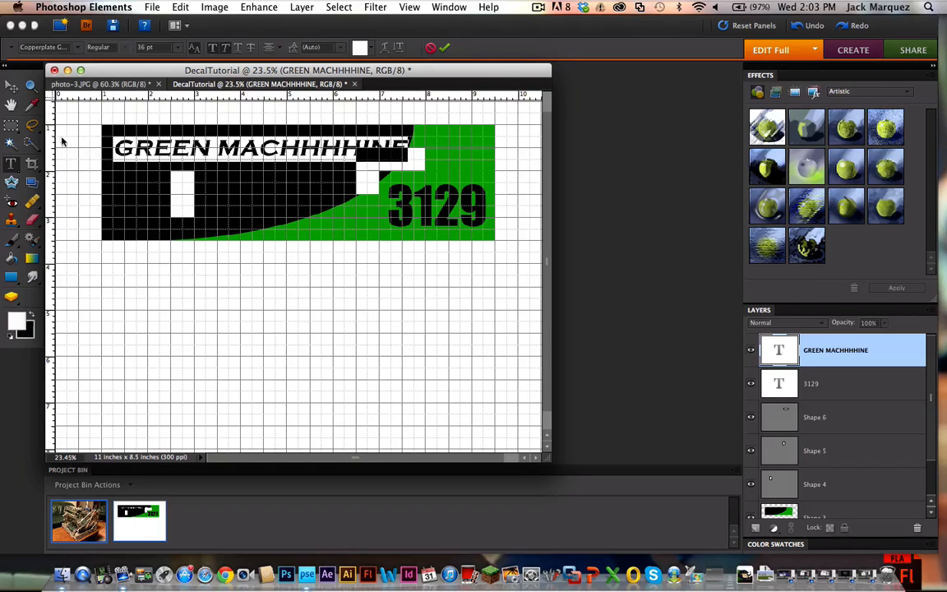
left_click(181, 48)
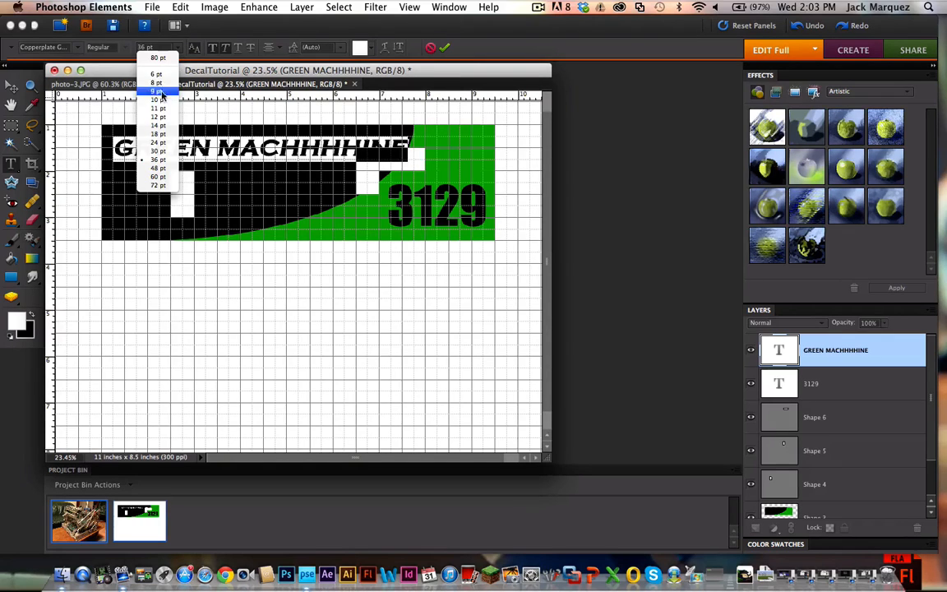
left_click(157, 149)
left_click(12, 88)
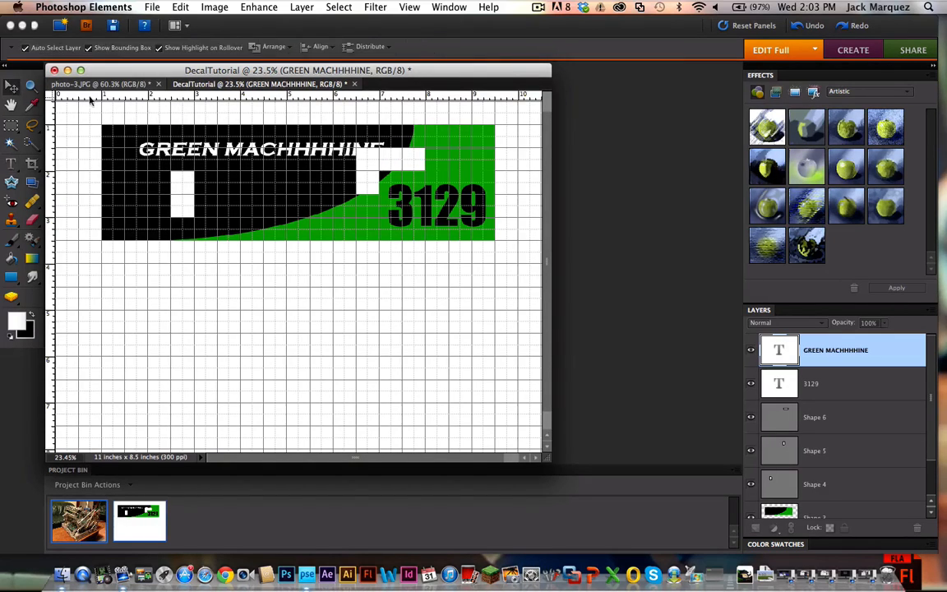
left_click_drag(288, 151, 262, 157)
Step: Reduce the whole GREEN MACHHHHINE text to 24 pt and commit it
left_click(10, 163)
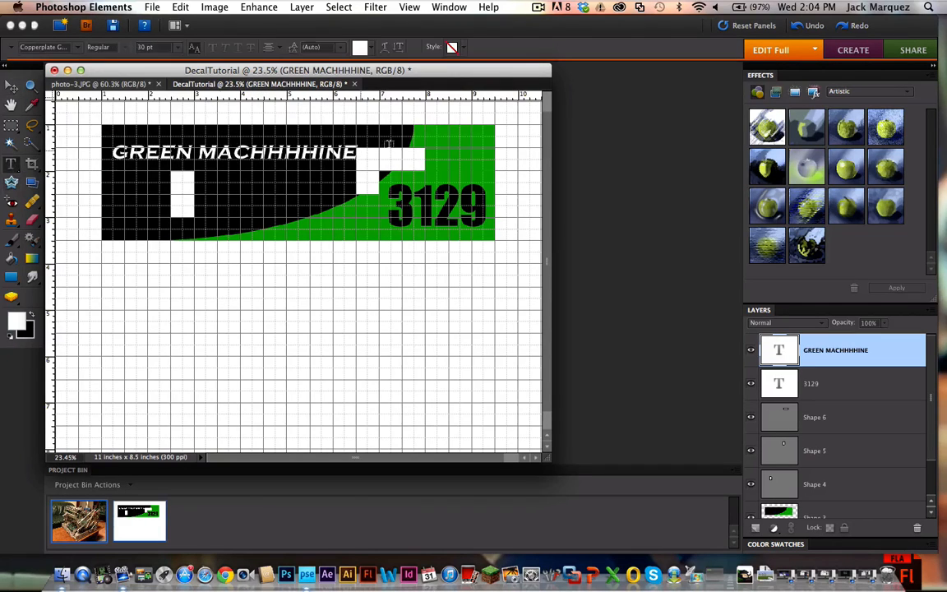
left_click_drag(357, 153, 99, 122)
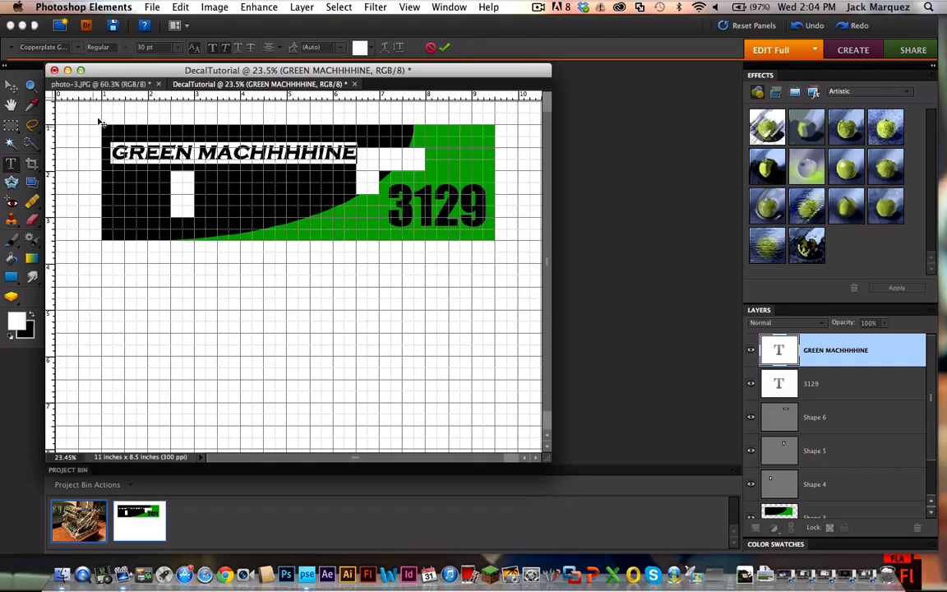
left_click(180, 47)
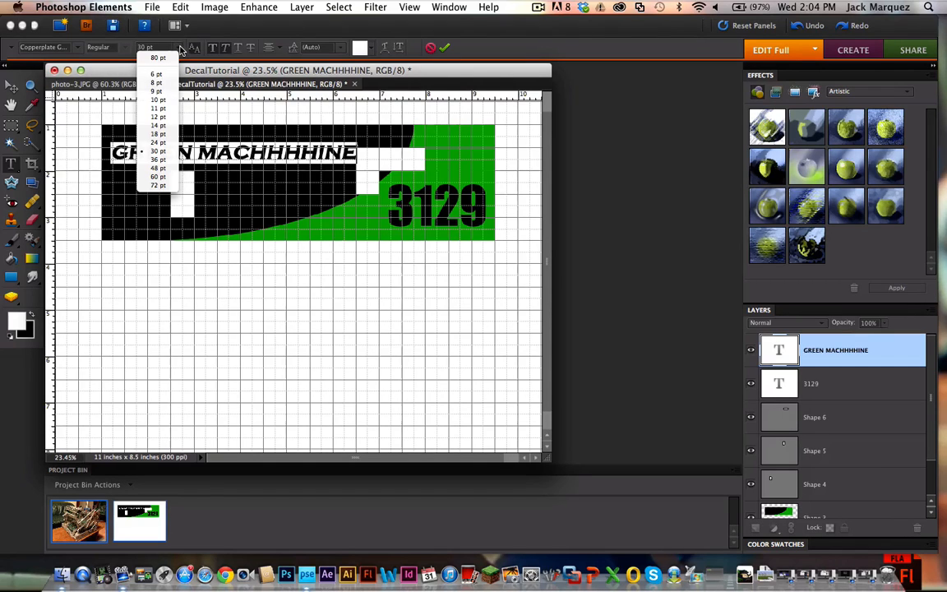
left_click(148, 124)
left_click(11, 88)
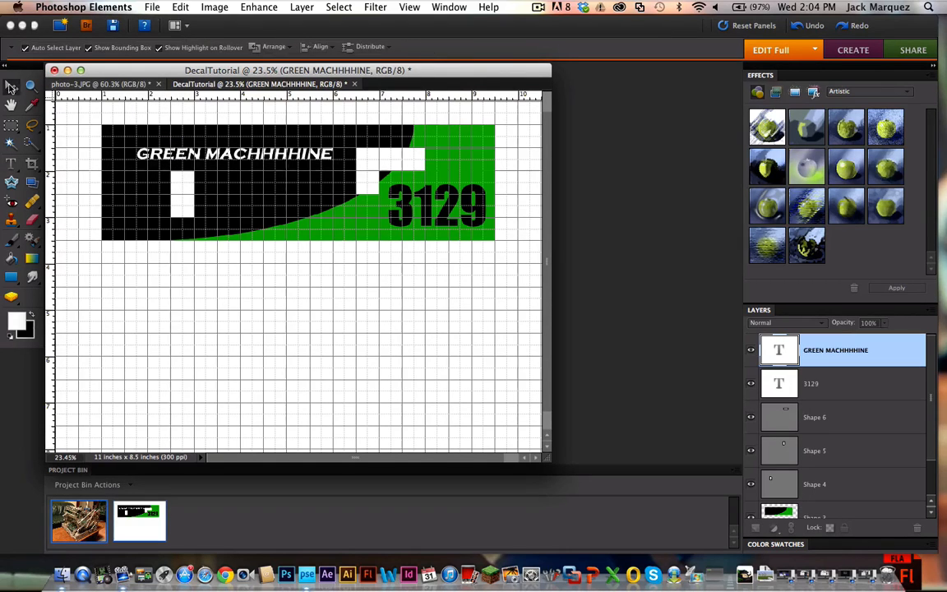